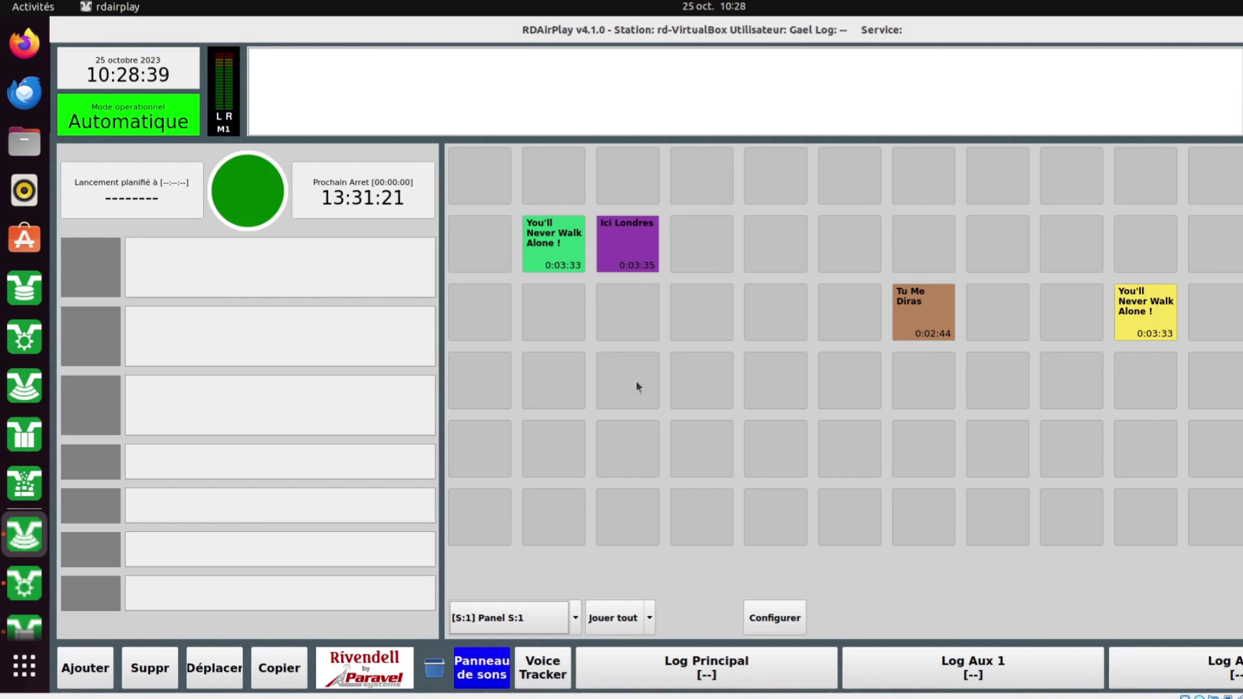
Load the Production-1018 log into Log Aux 1.
{"action": "left_click", "coordinate": [942, 676]}
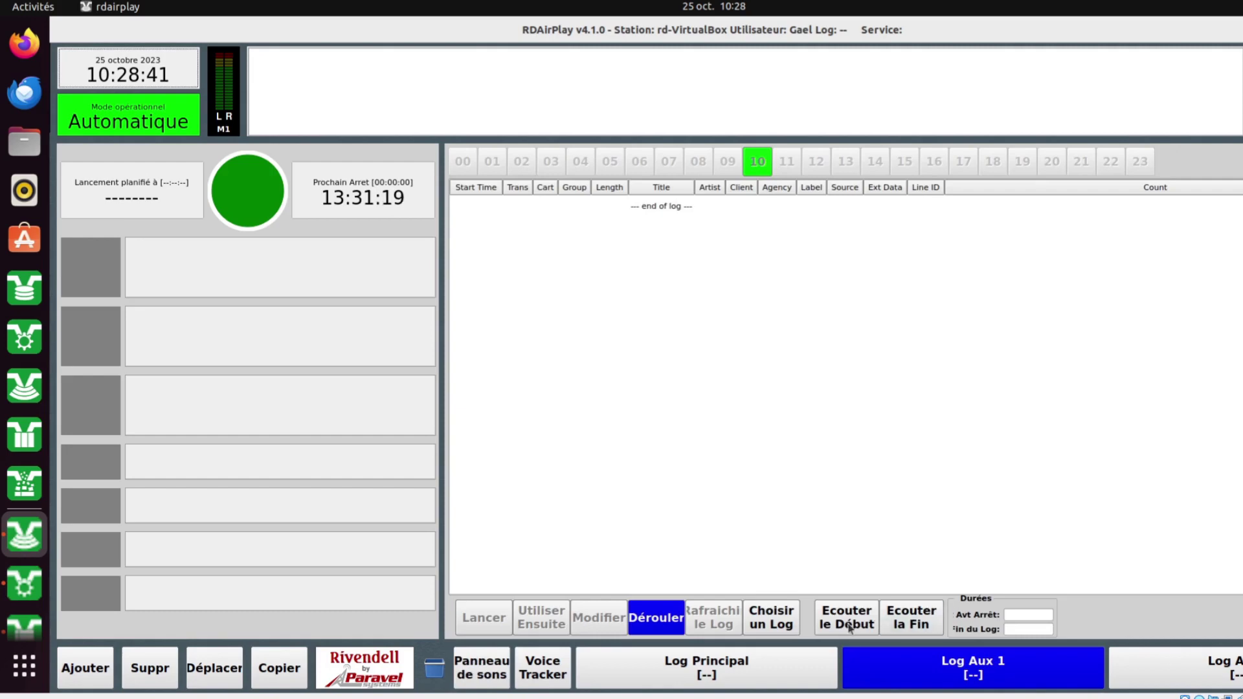
{"action": "left_click", "coordinate": [772, 619]}
{"action": "double_click", "coordinate": [582, 299]}
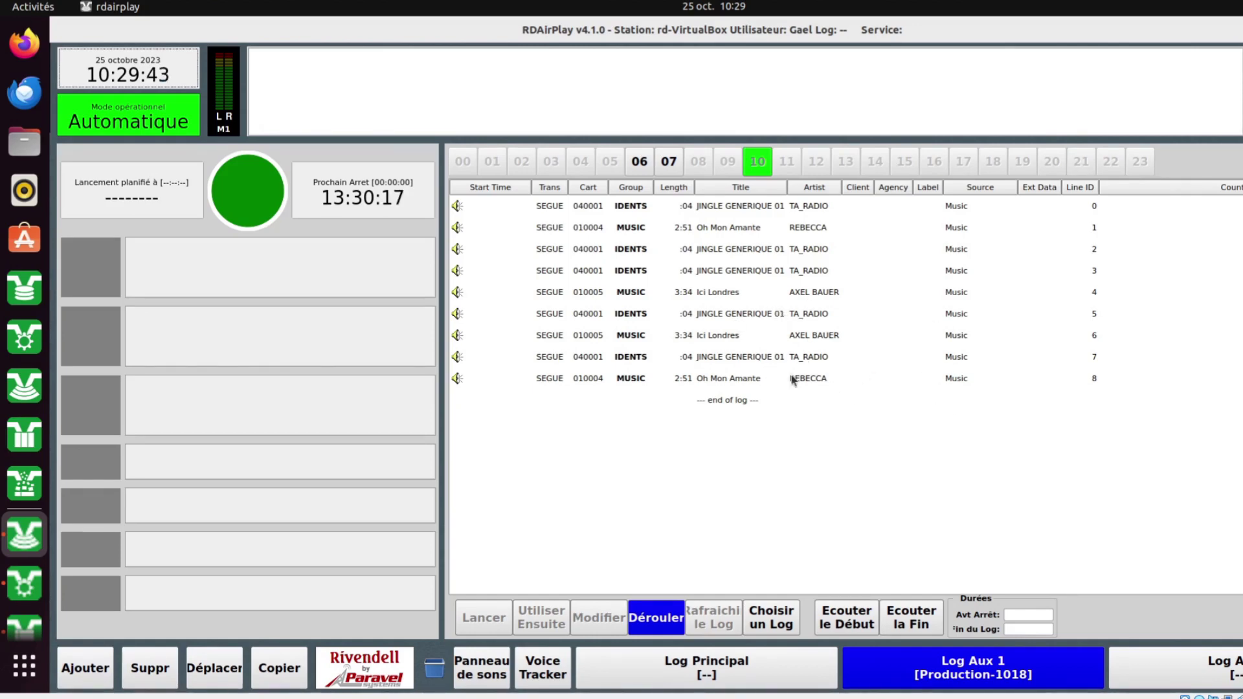
Display the sound panel and the Voice Tracker view in RDAirPlay.
{"action": "left_click", "coordinate": [482, 667]}
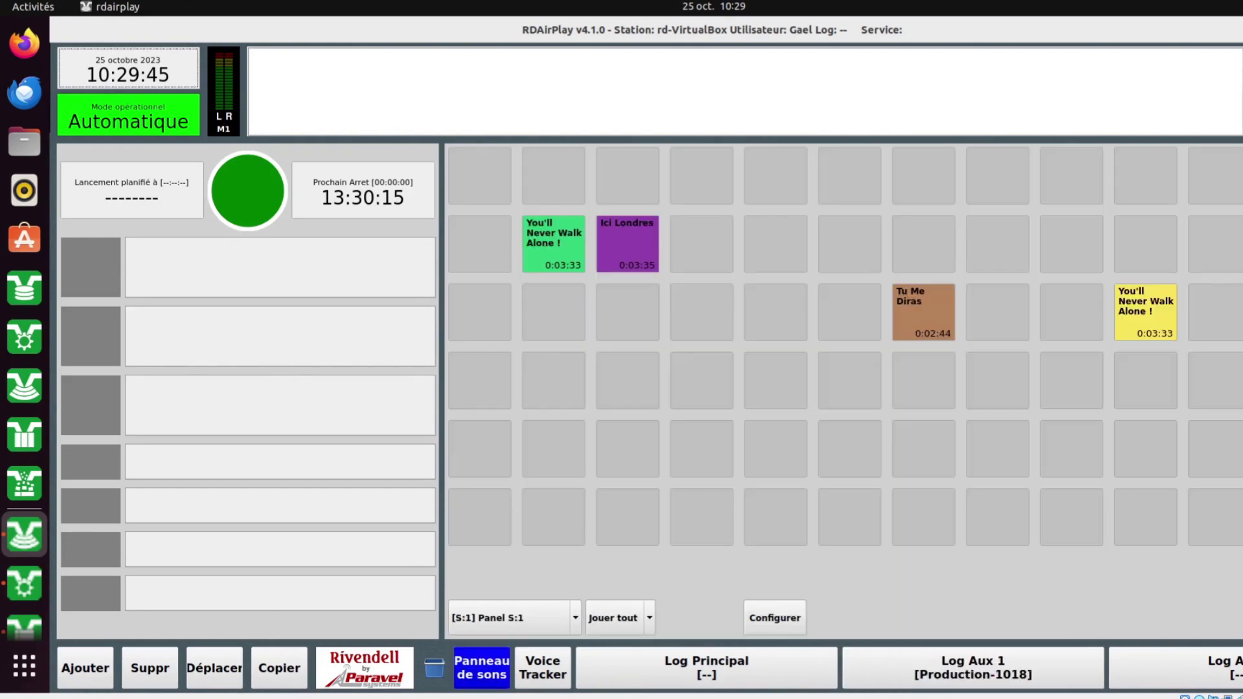
{"action": "left_click", "coordinate": [556, 675]}
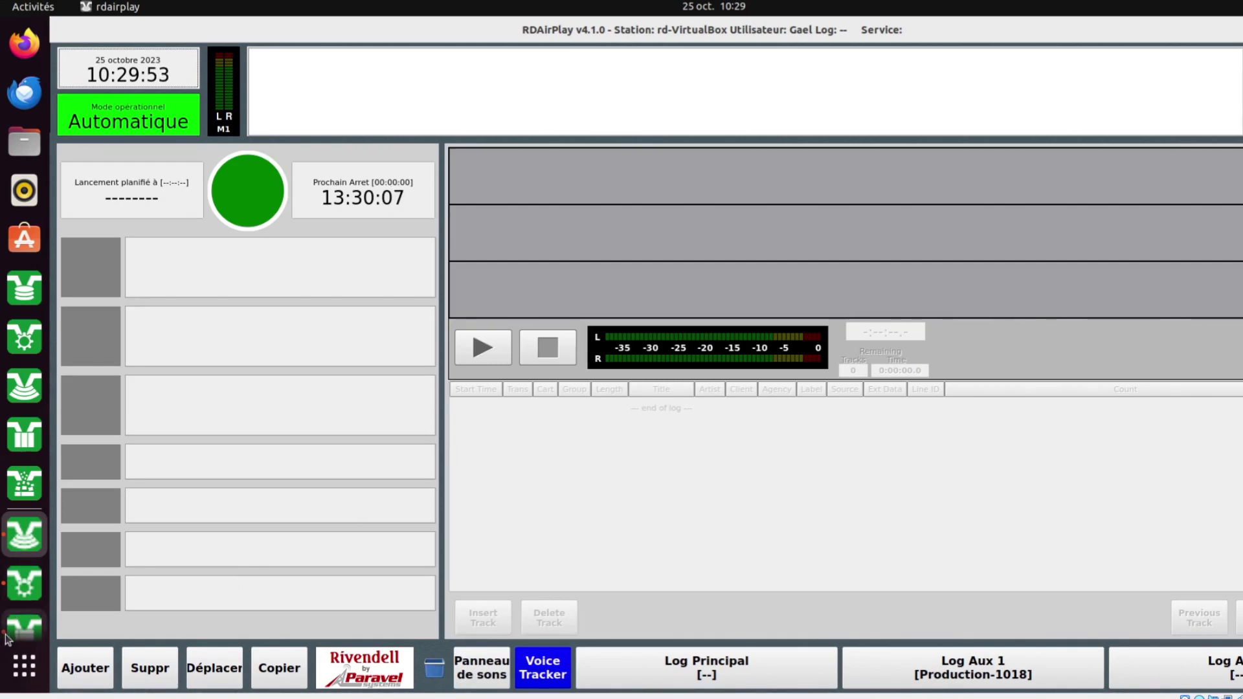
Switch to RDLogEdit and view the events of the Production-1018 log, closing it without changes.
{"action": "scroll", "coordinate": [26, 518], "scroll_direction": "down", "scroll_amount": 3}
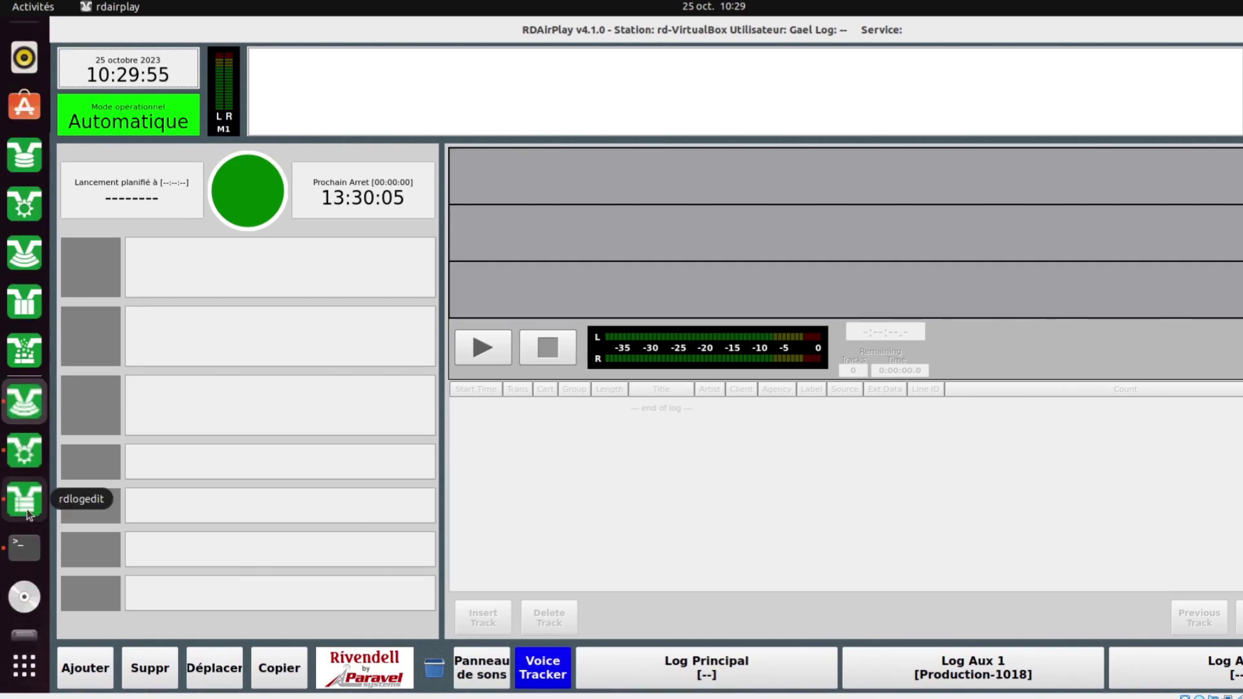
{"action": "left_click", "coordinate": [27, 513]}
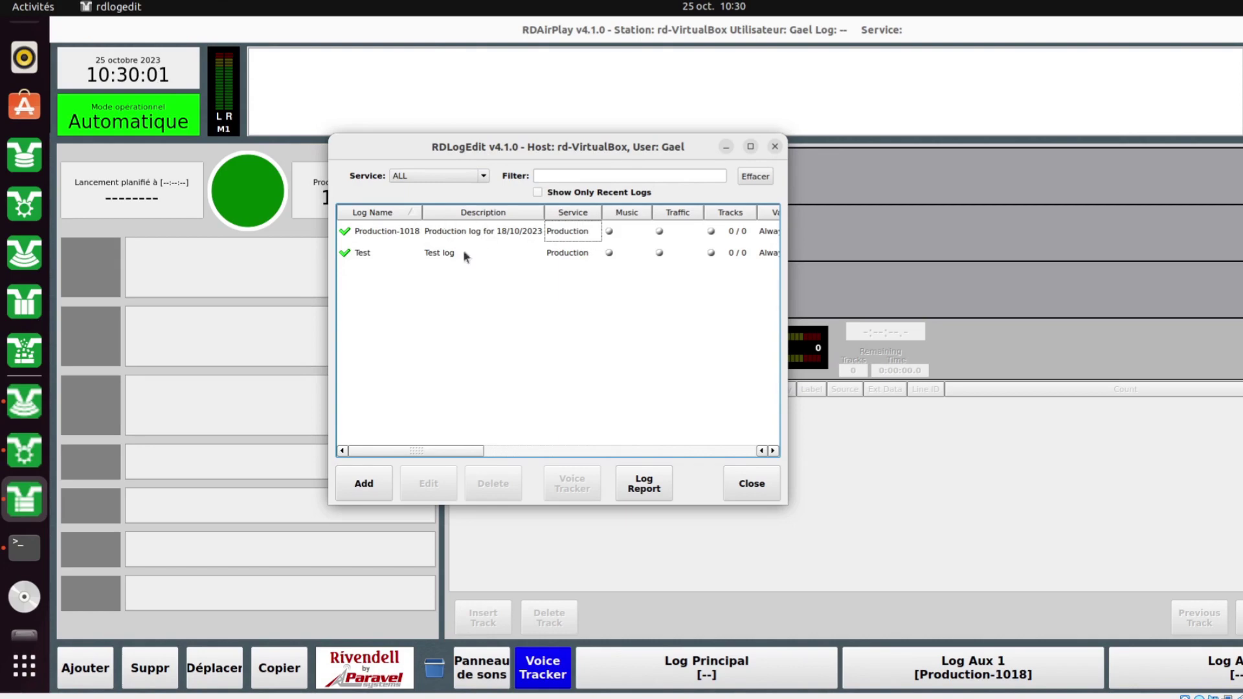
{"action": "left_click", "coordinate": [452, 235]}
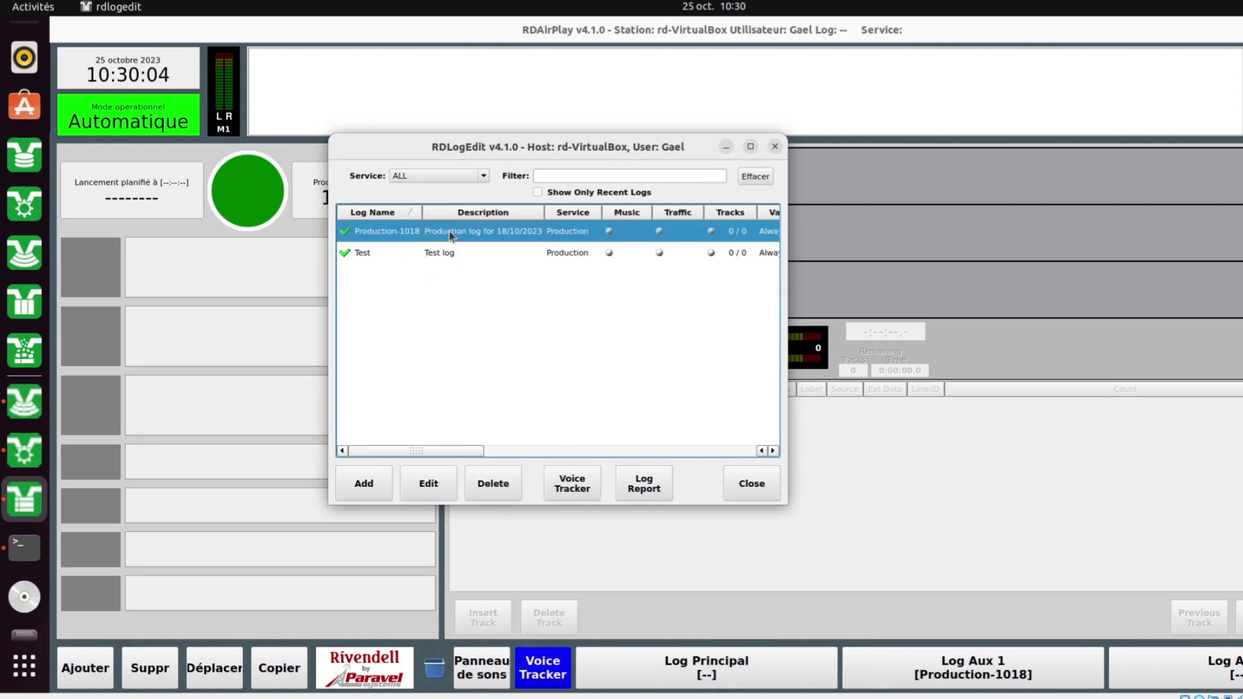
{"action": "double_click", "coordinate": [448, 231]}
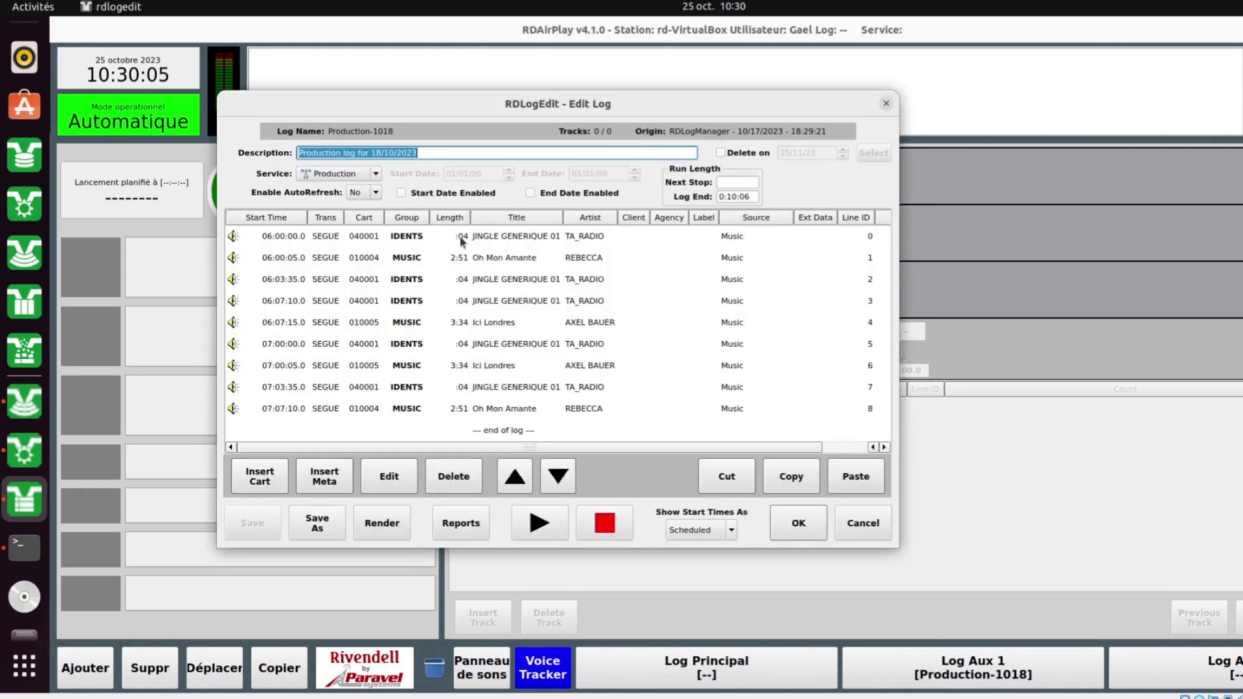
{"action": "left_click", "coordinate": [886, 105]}
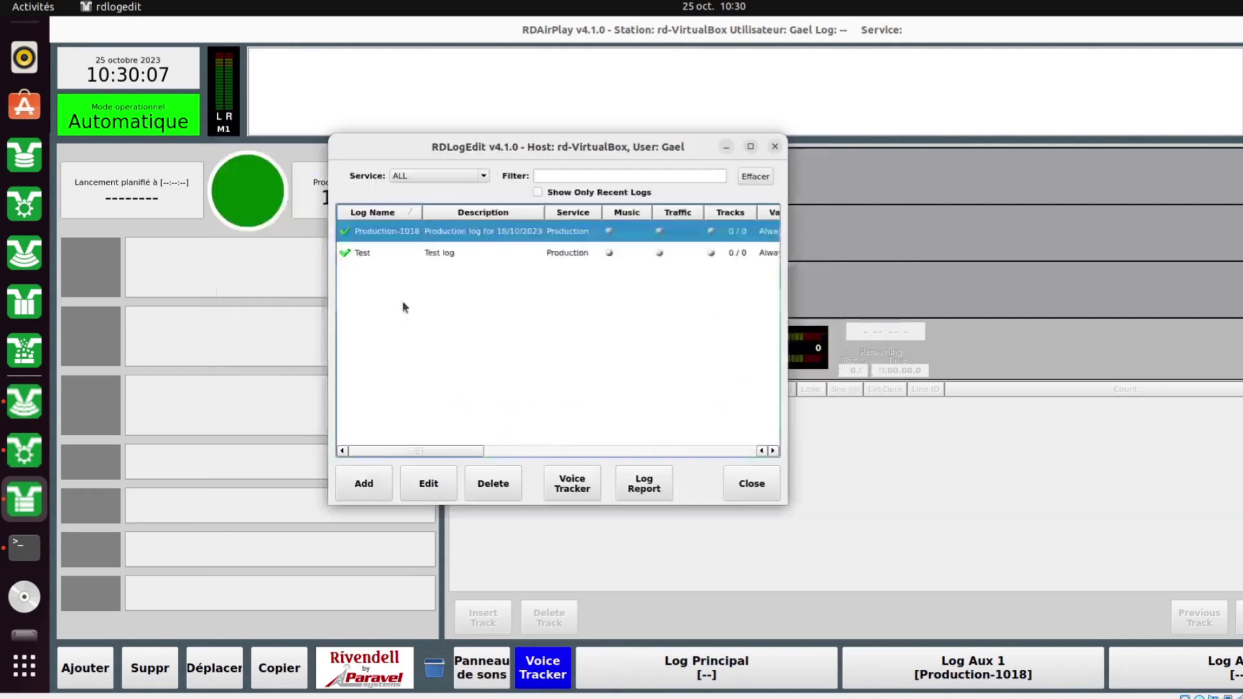
Check the contents of the Test log and of the Production-1018 log, closing each without changes.
{"action": "double_click", "coordinate": [435, 255]}
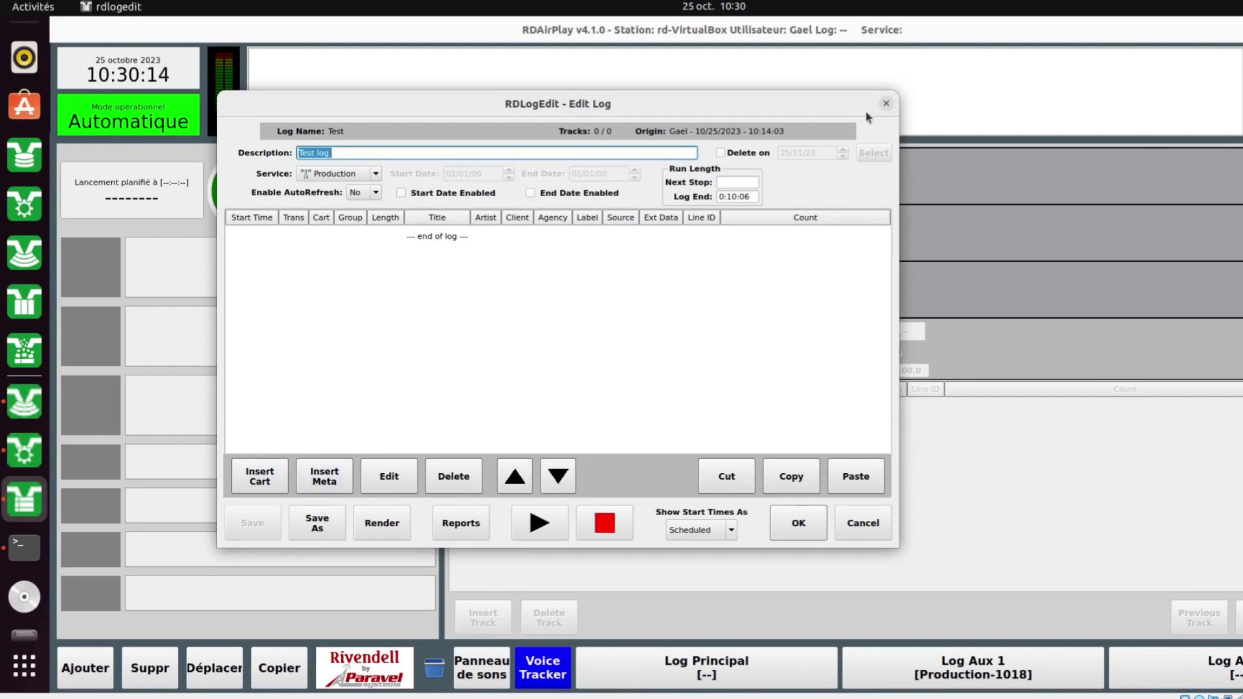
{"action": "left_click", "coordinate": [885, 104]}
{"action": "left_click", "coordinate": [408, 317]}
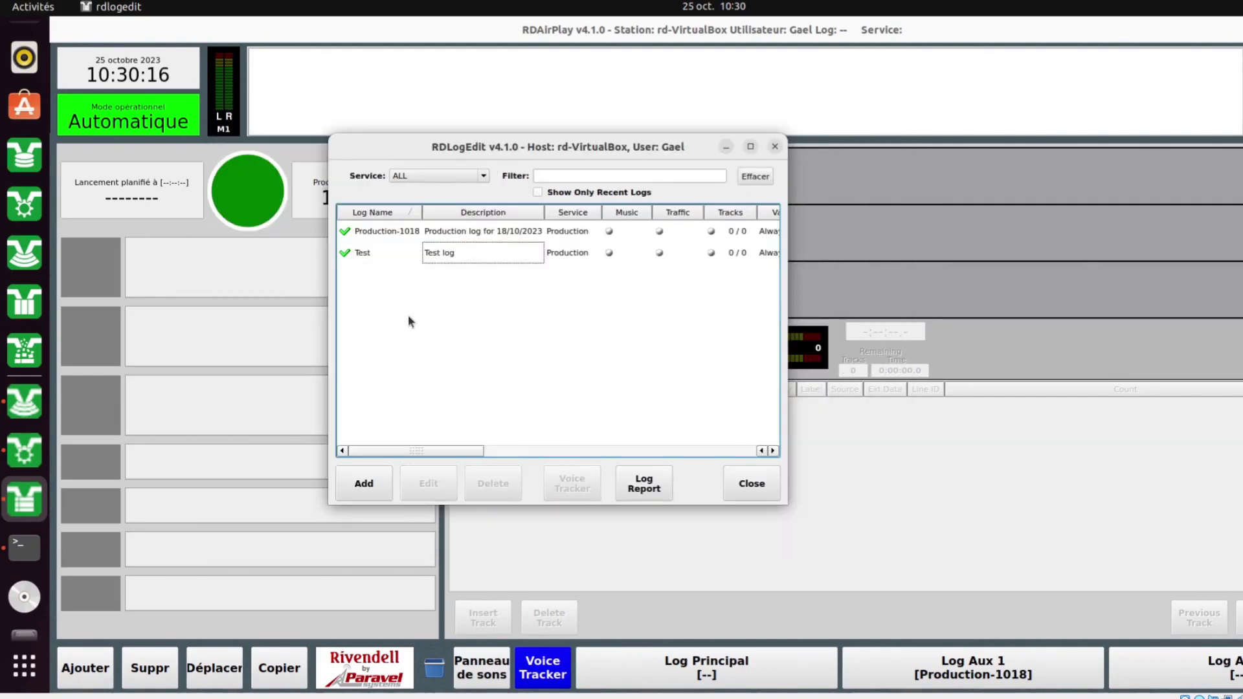
{"action": "double_click", "coordinate": [388, 237]}
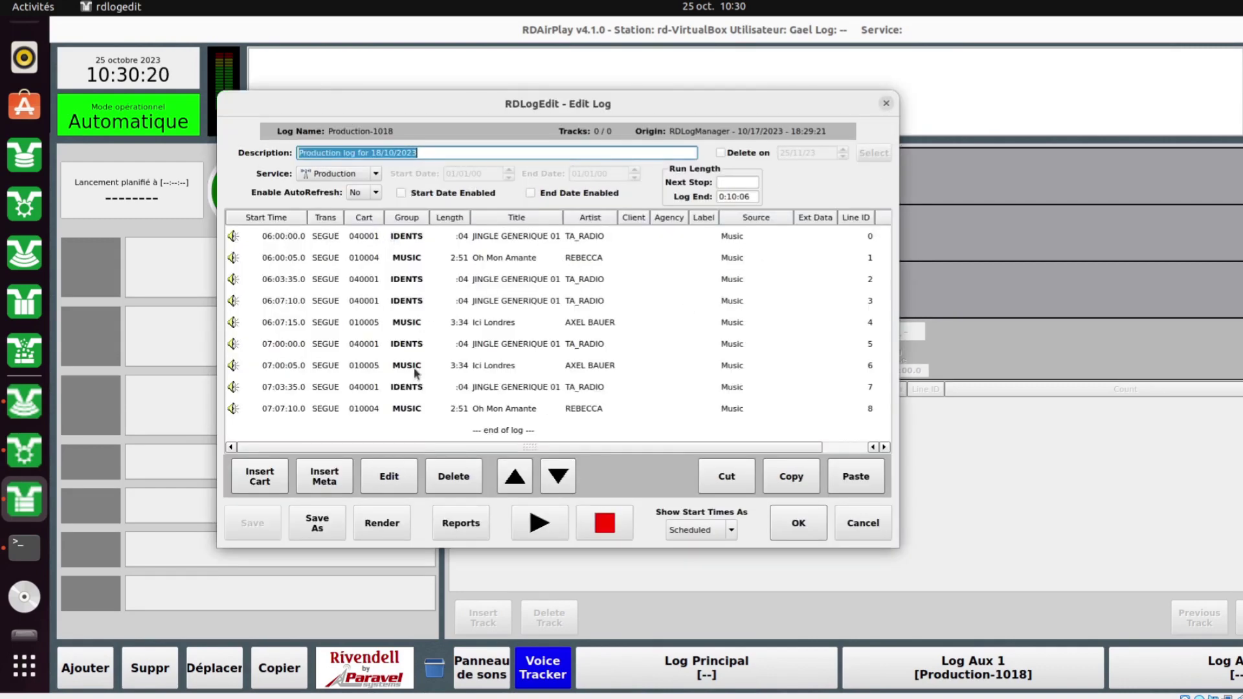
{"action": "left_click", "coordinate": [886, 105]}
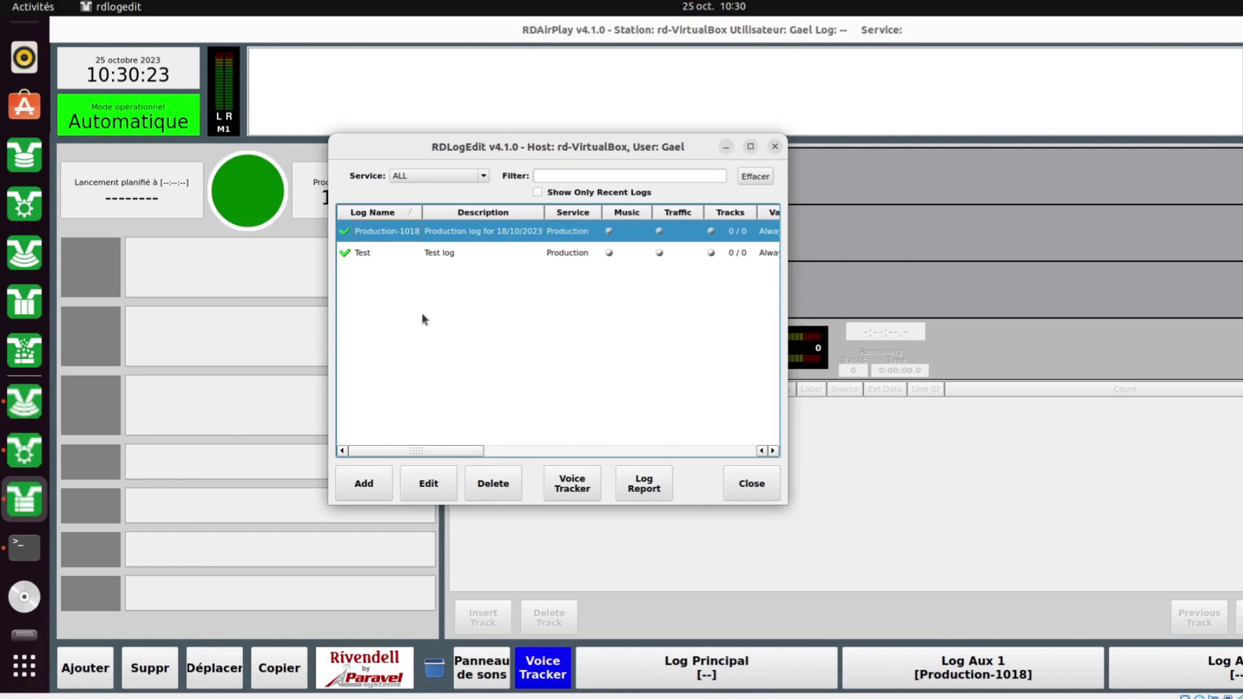
Open the Voice Tracker for the Production-1018 log and preview its jingle transitions, ending on the 06:07:10 jingle.
{"action": "left_click", "coordinate": [581, 491]}
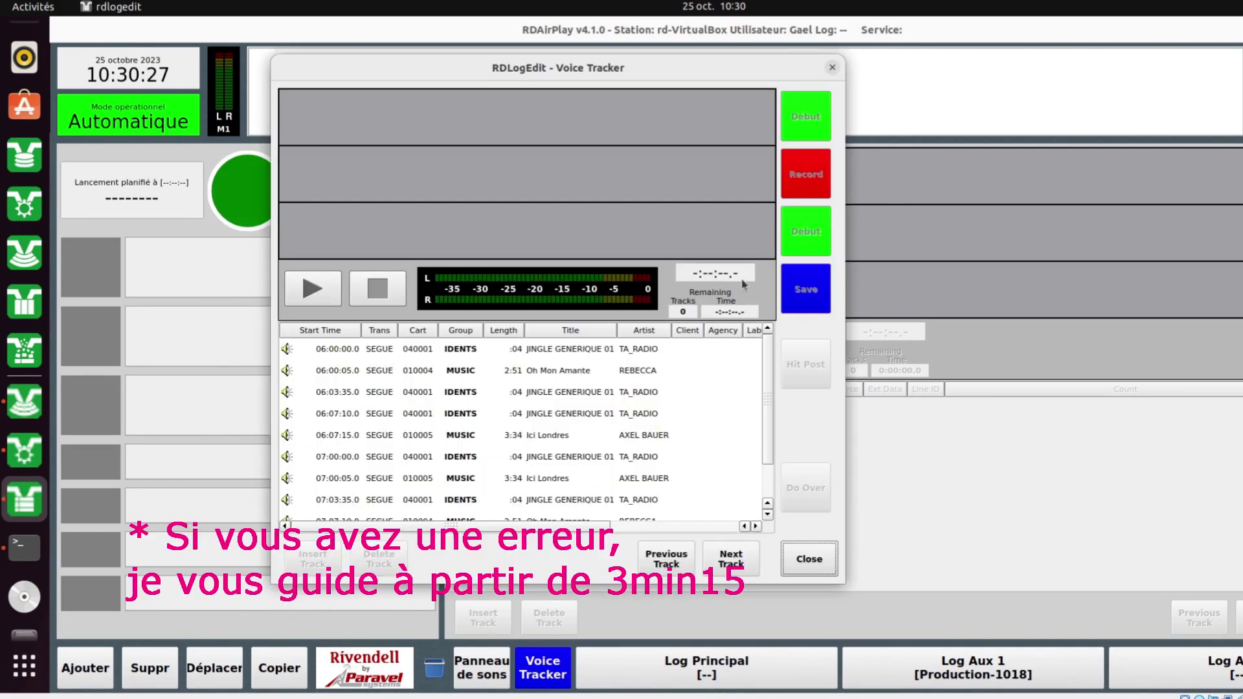
{"action": "left_click_drag", "start_coordinate": [688, 68], "coordinate": [907, 60]}
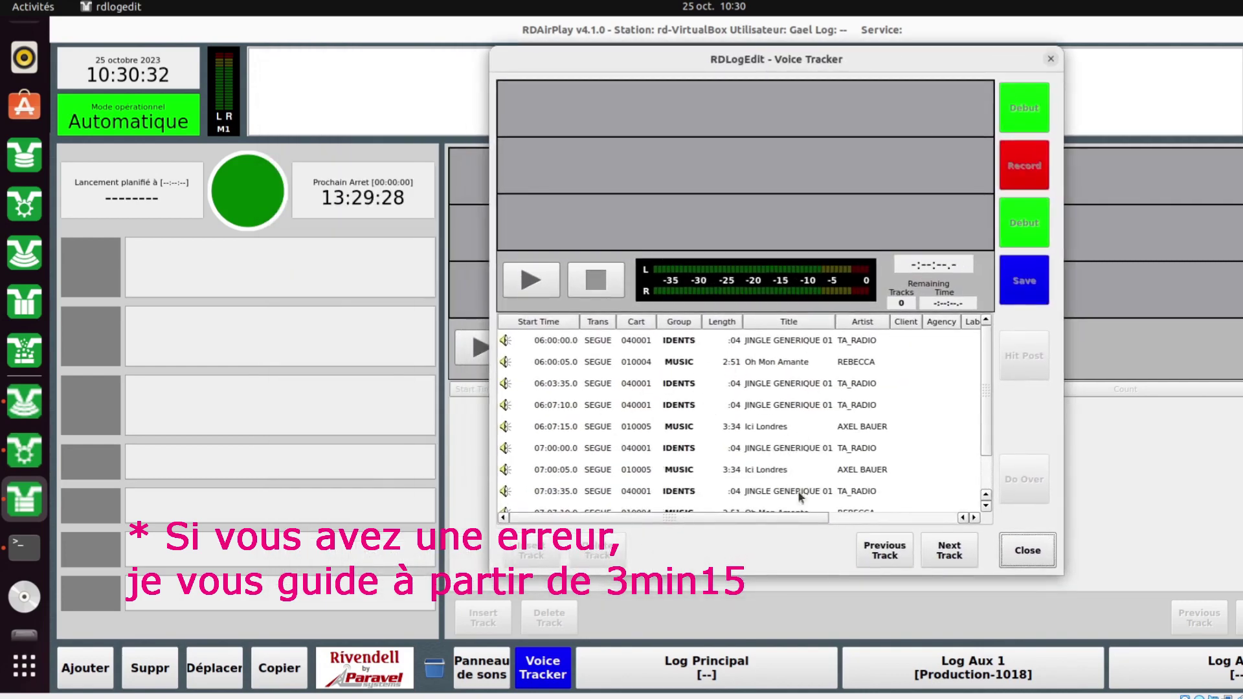
{"action": "left_click", "coordinate": [684, 410]}
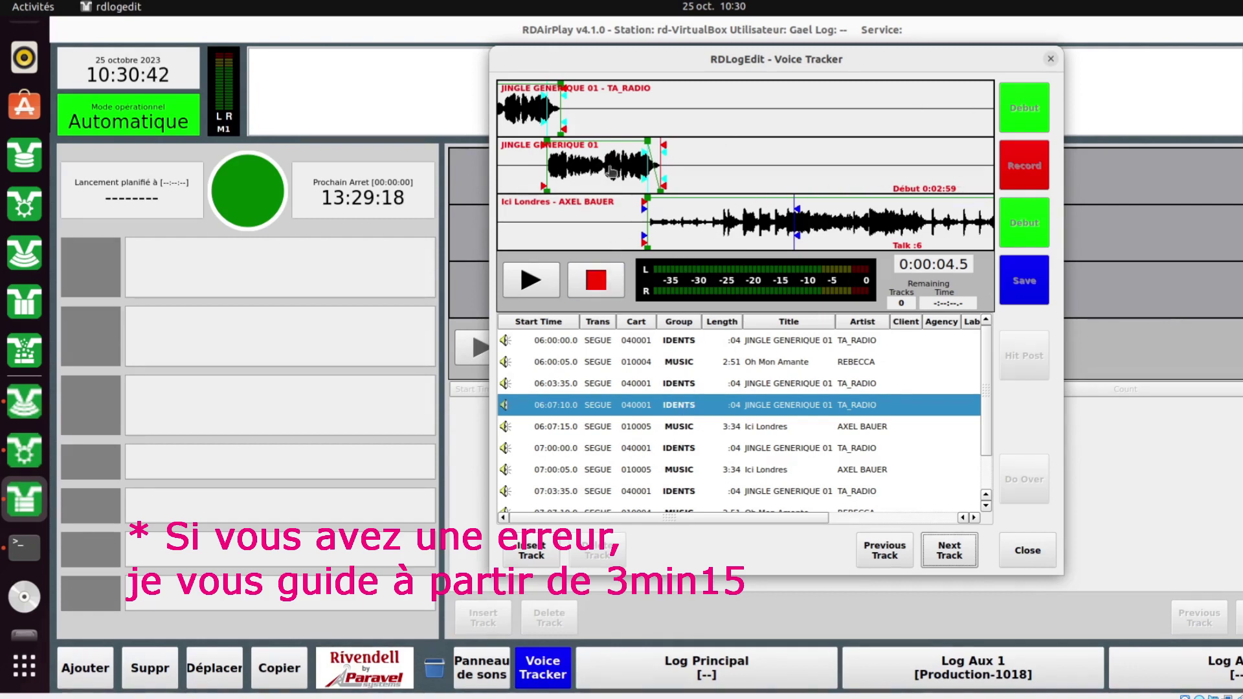
{"action": "left_click", "coordinate": [691, 389]}
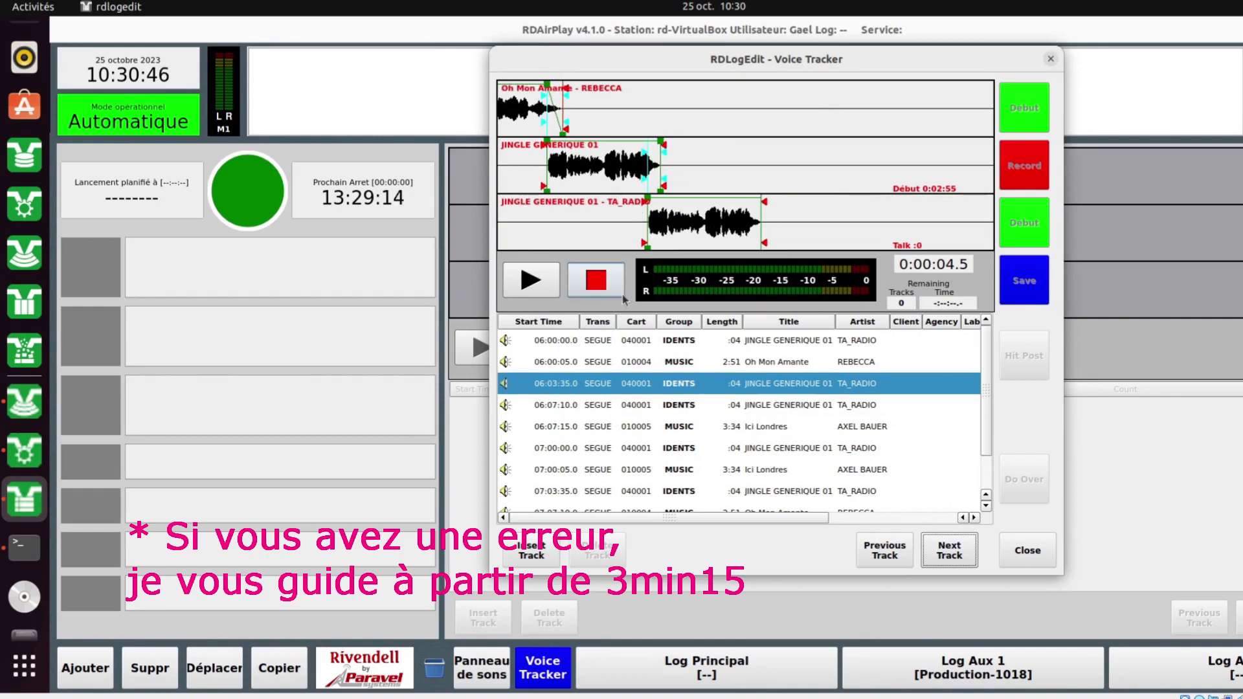
{"action": "left_click", "coordinate": [640, 490]}
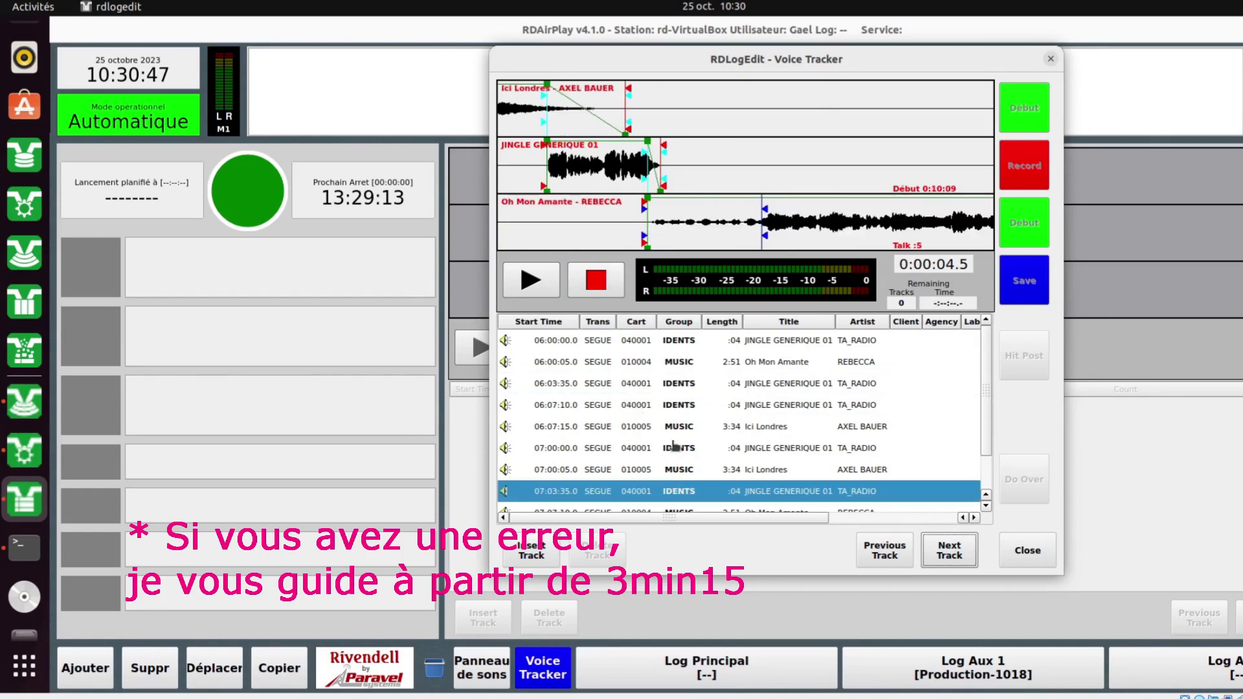
{"action": "left_click", "coordinate": [667, 408]}
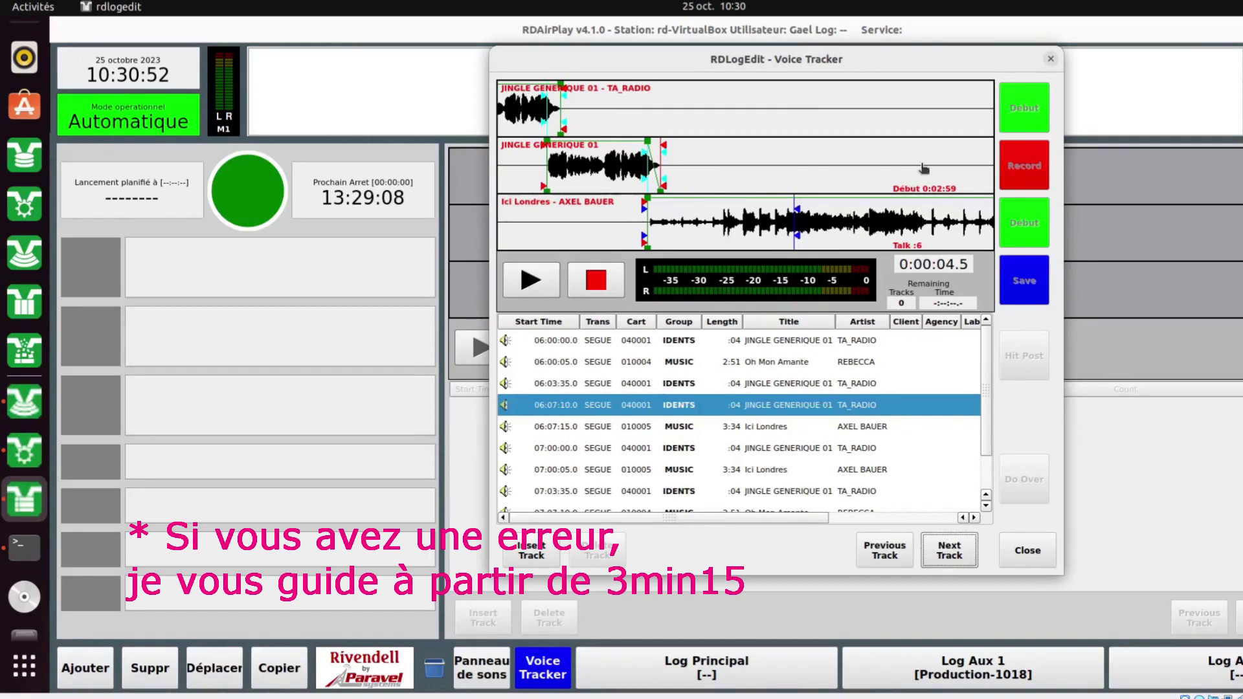
Insert a voice track with the default comment before the 06:07:10 jingle and delete it again.
{"action": "left_click", "coordinate": [531, 554]}
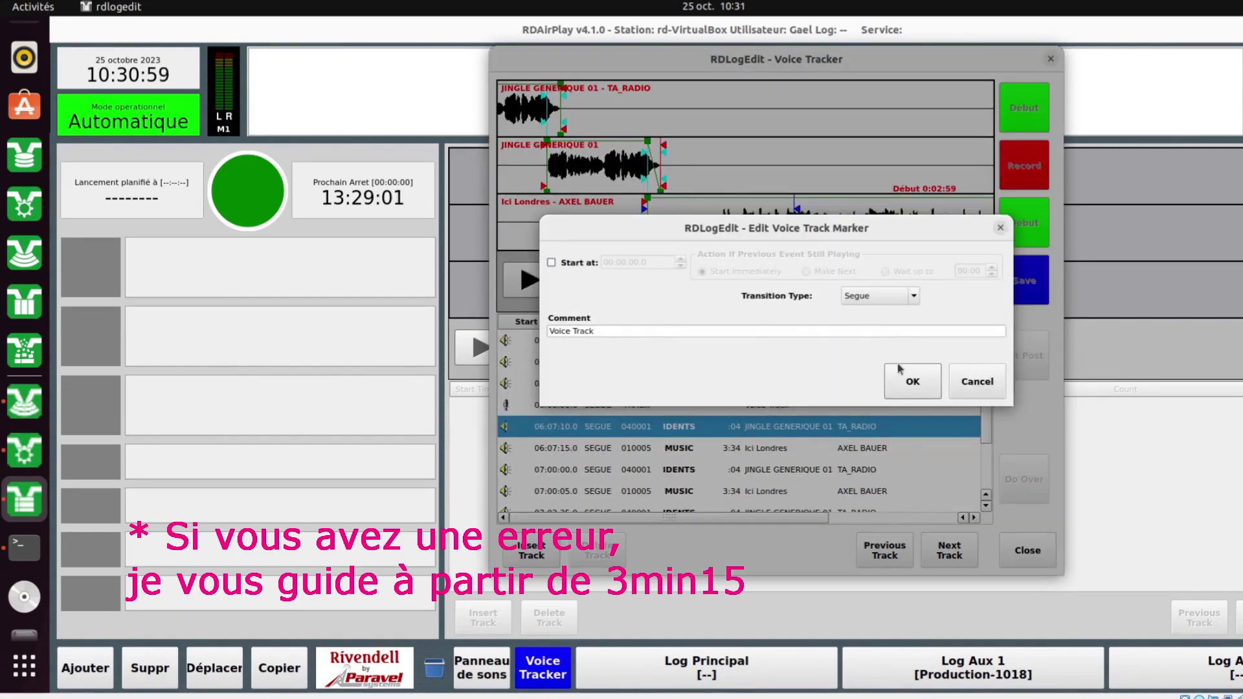
{"action": "left_click", "coordinate": [658, 333]}
{"action": "type", "text": "s"}
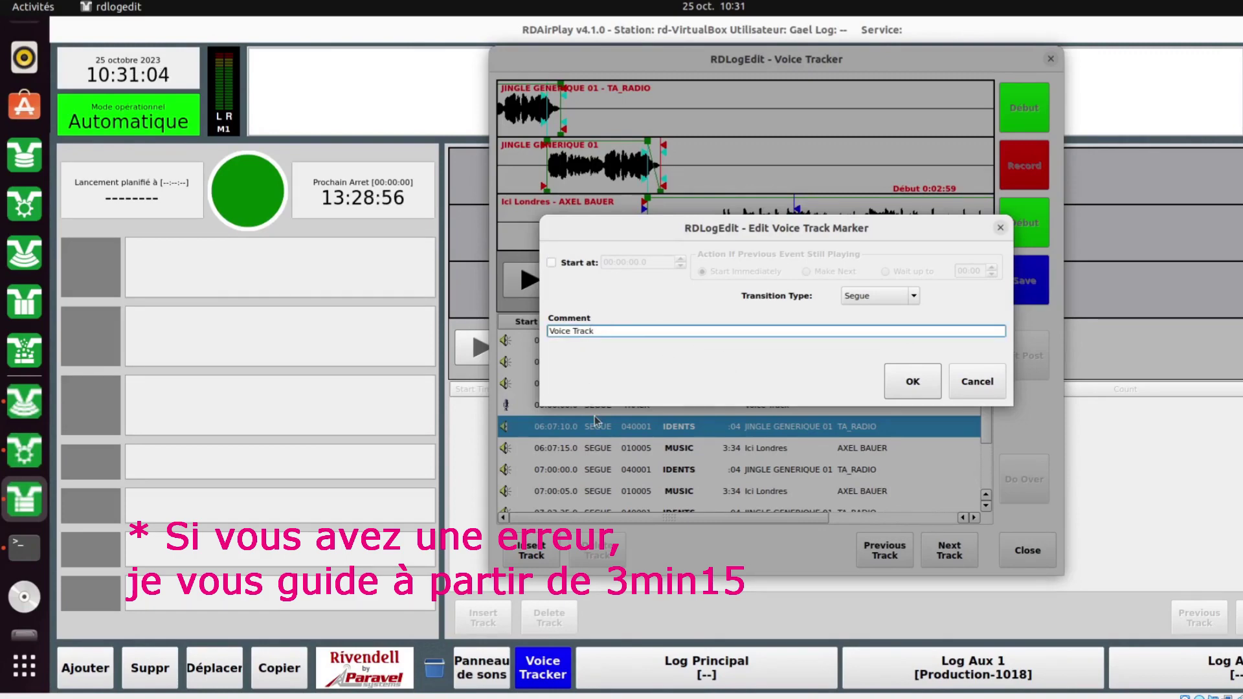
{"action": "left_click", "coordinate": [902, 386]}
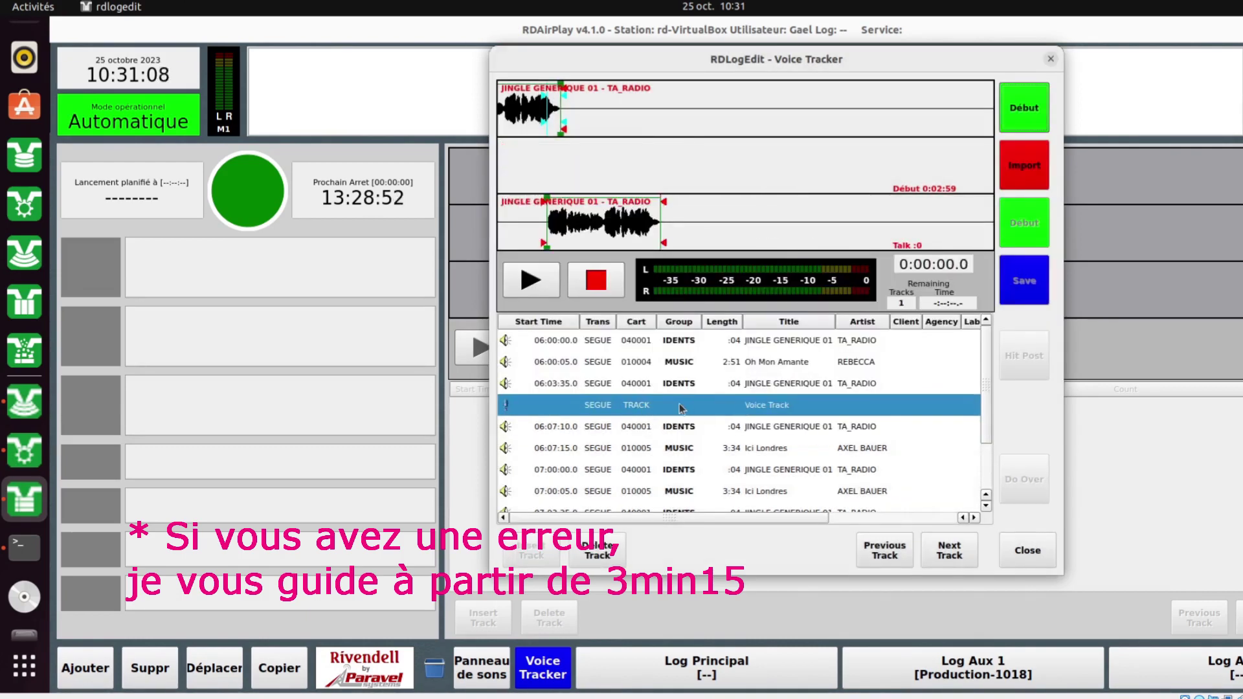
{"action": "left_click", "coordinate": [581, 562]}
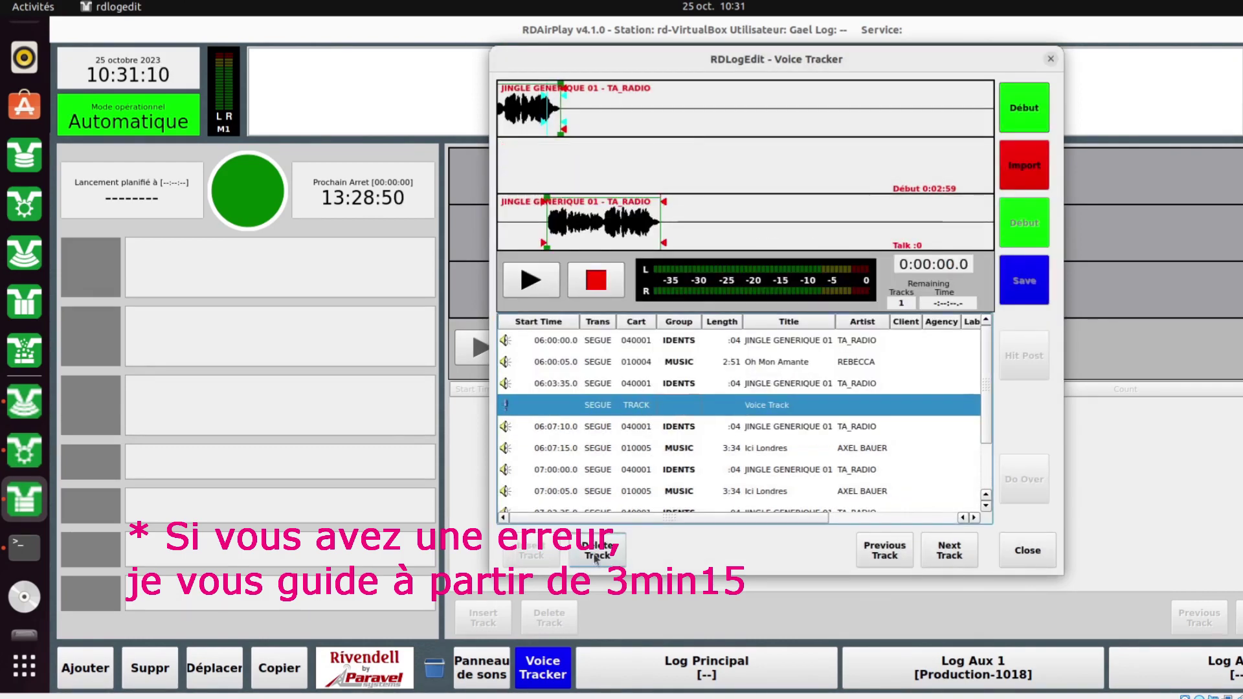
Insert a voice track with the comment "Ici on parle" and the Segue transition before the 06:07:10 jingle.
{"action": "left_click", "coordinate": [537, 550]}
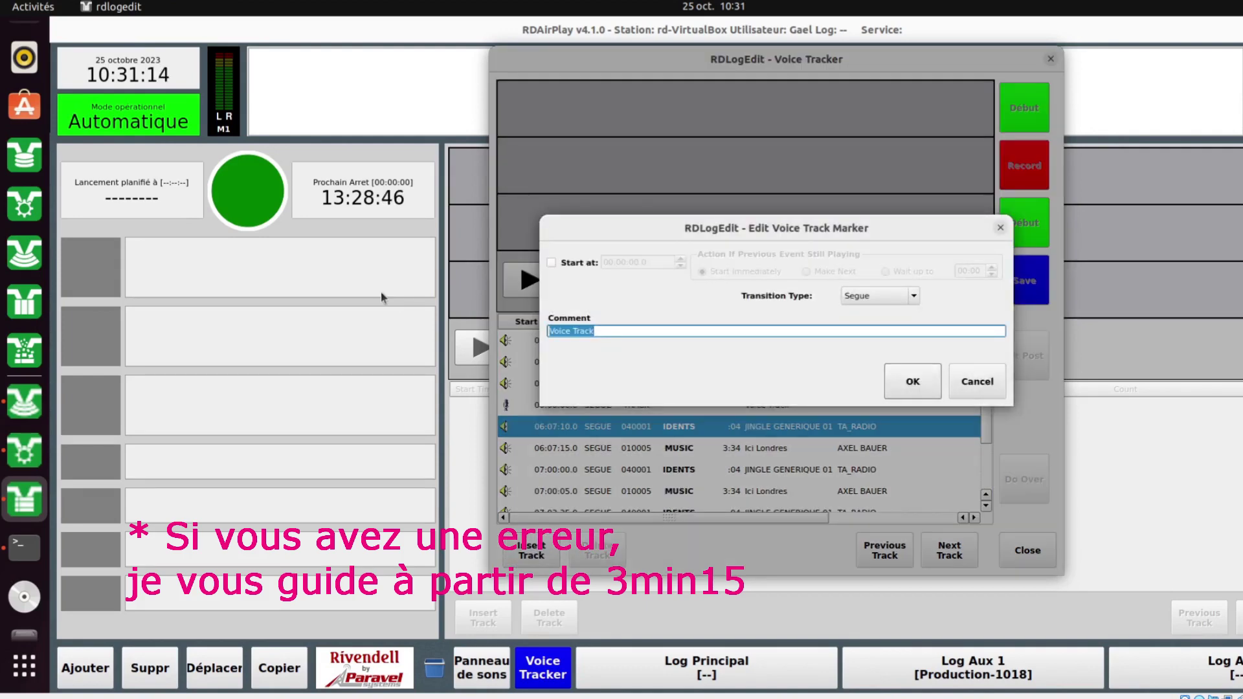
{"action": "type", "text": "Ici on parle"}
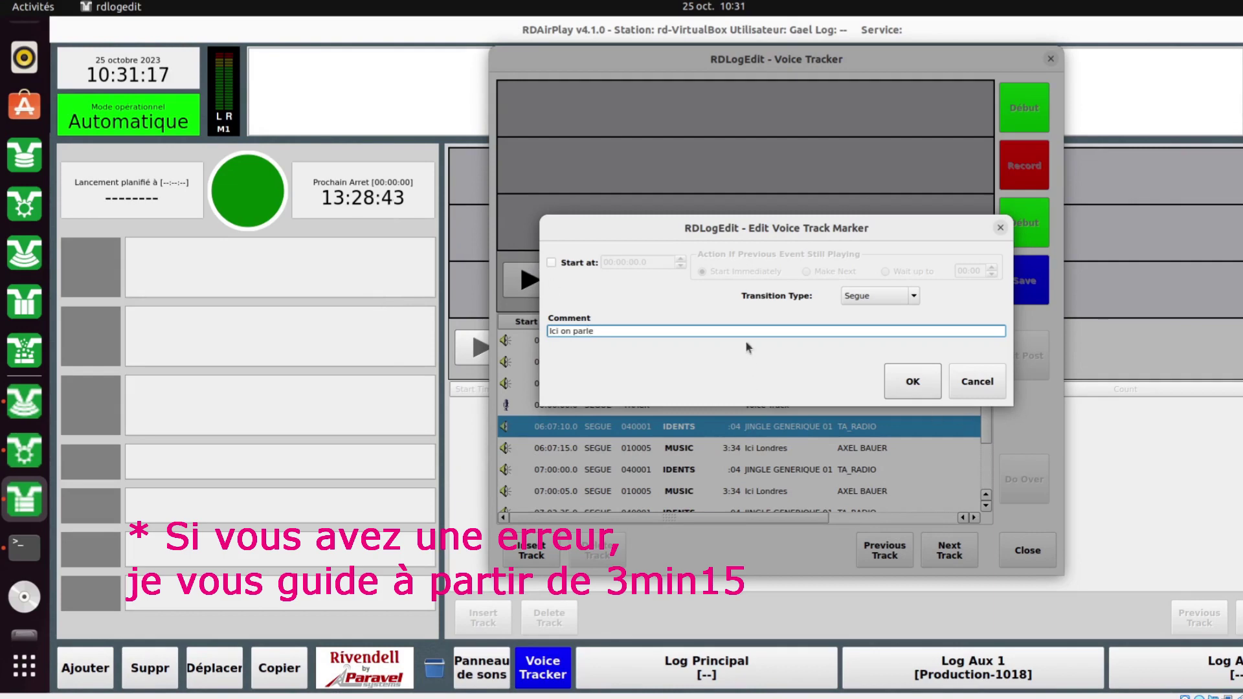
{"action": "left_click", "coordinate": [904, 368]}
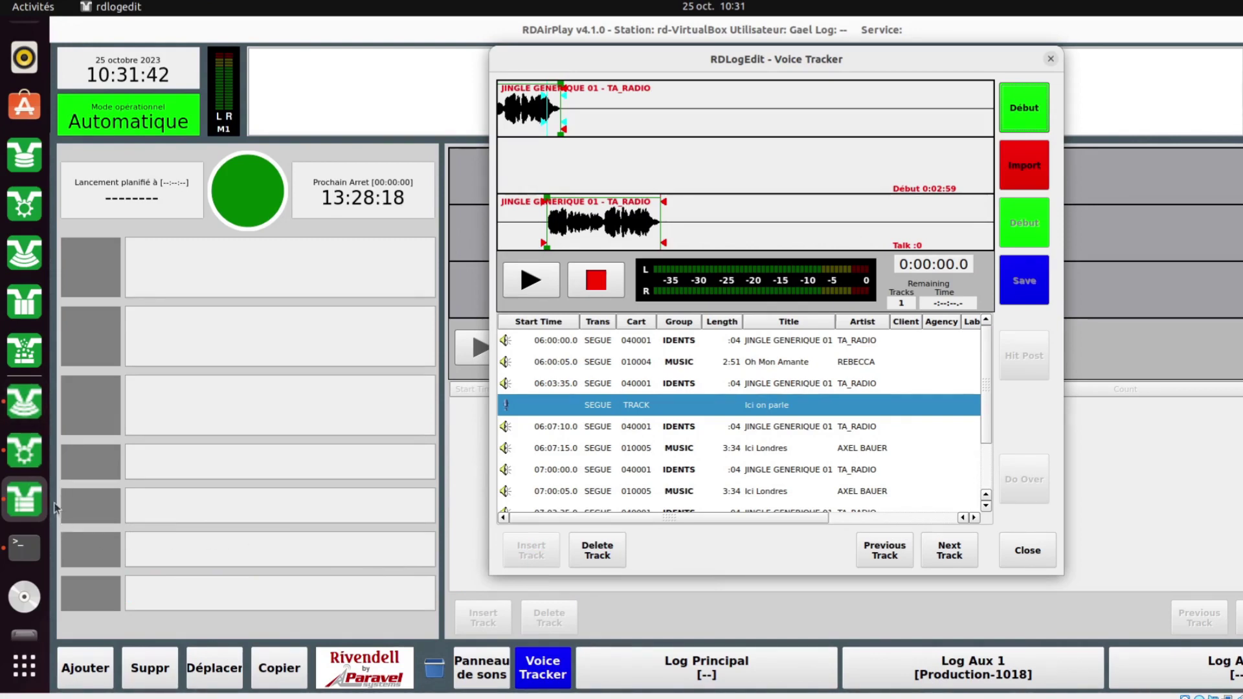
Switch to RDAdmin and review the group list for the VT voicetracks group.
{"action": "left_click", "coordinate": [24, 451]}
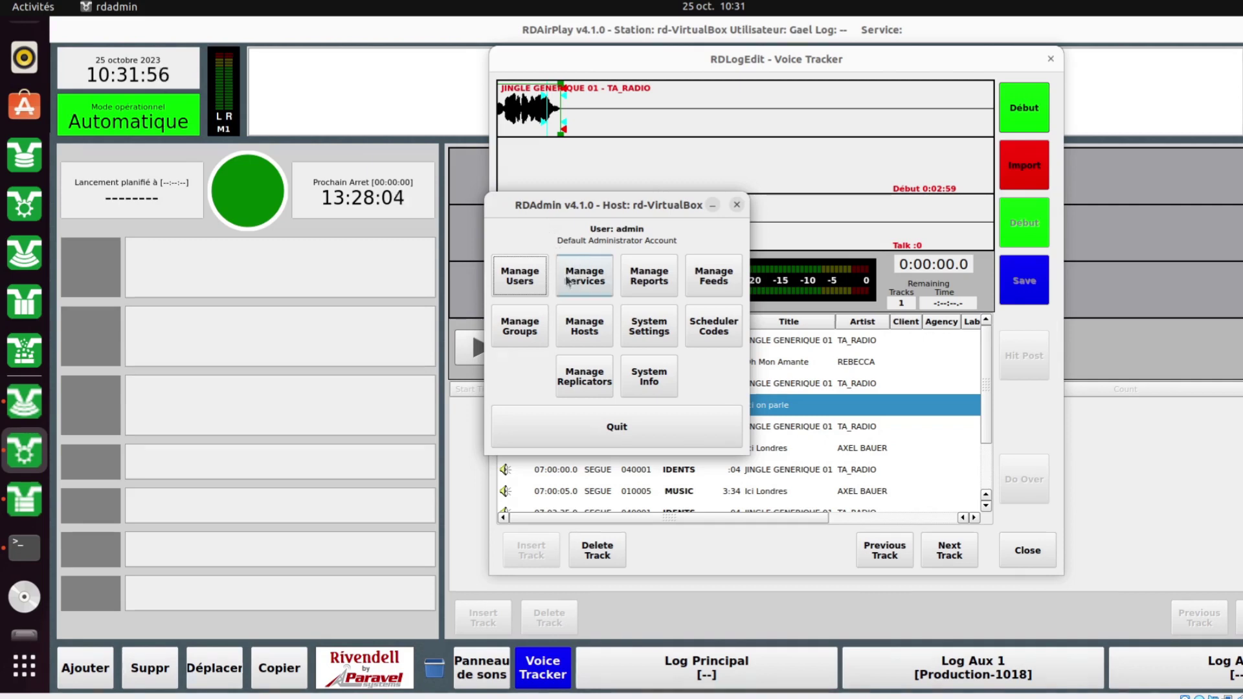
{"action": "left_click", "coordinate": [522, 330]}
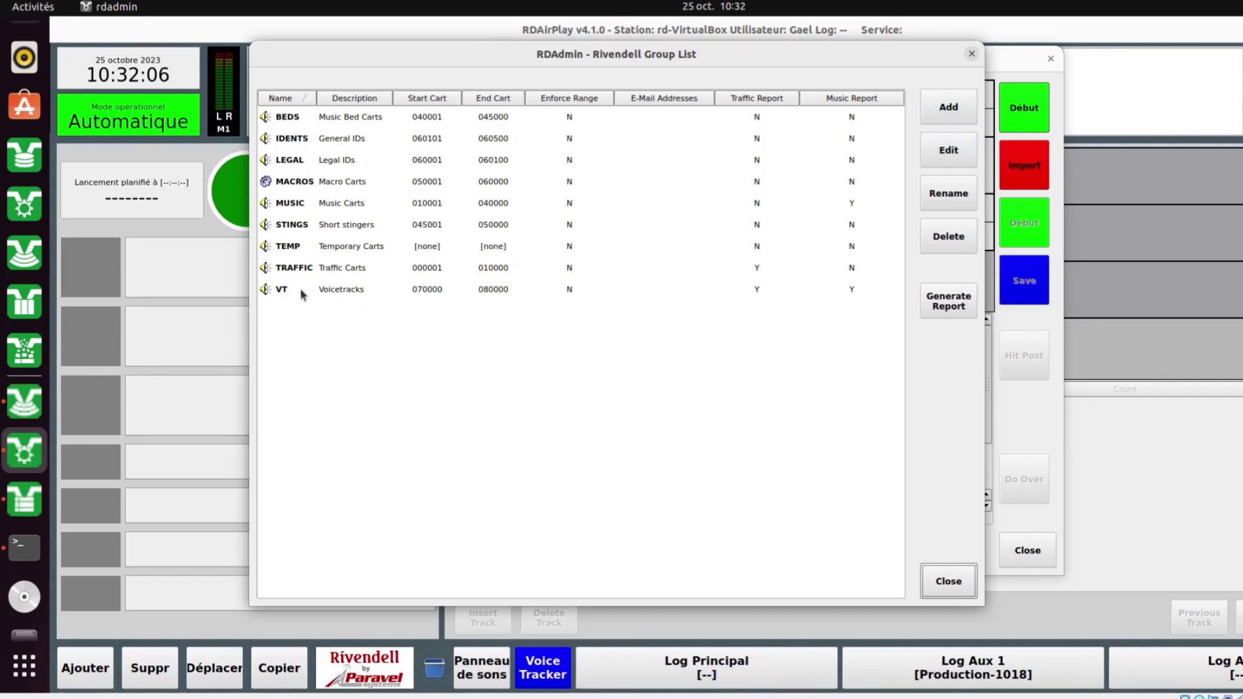
{"action": "left_click", "coordinate": [933, 109]}
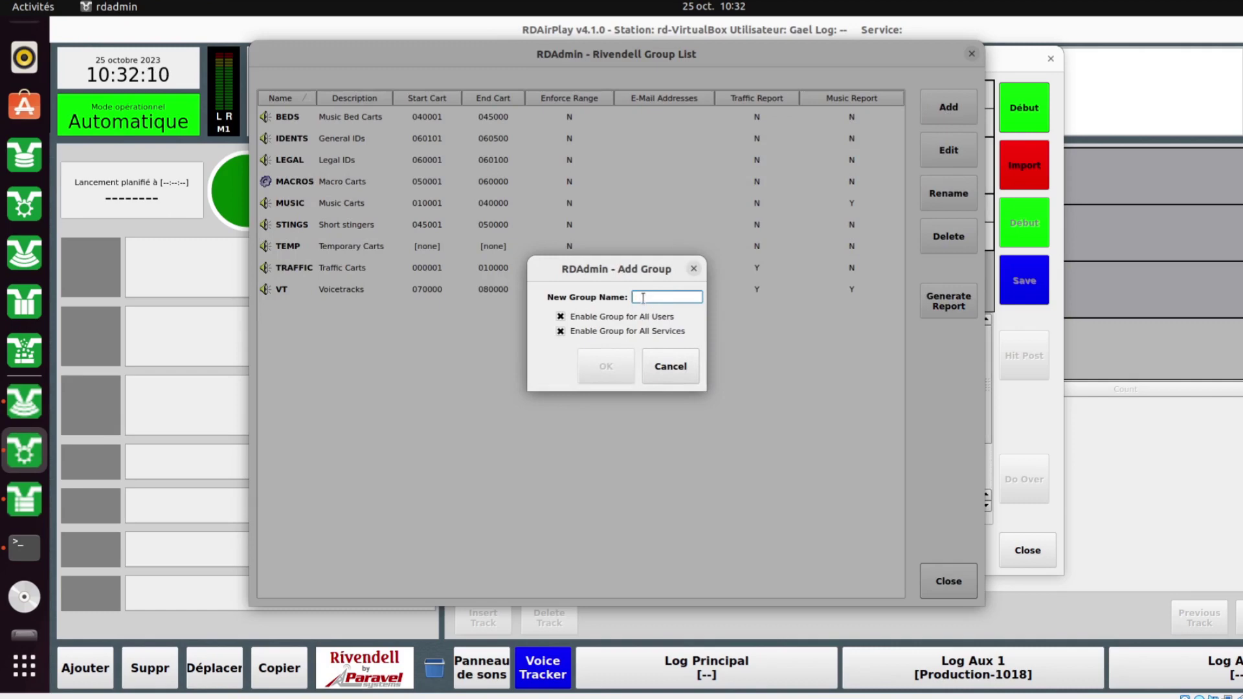
{"action": "type", "text": "Test"}
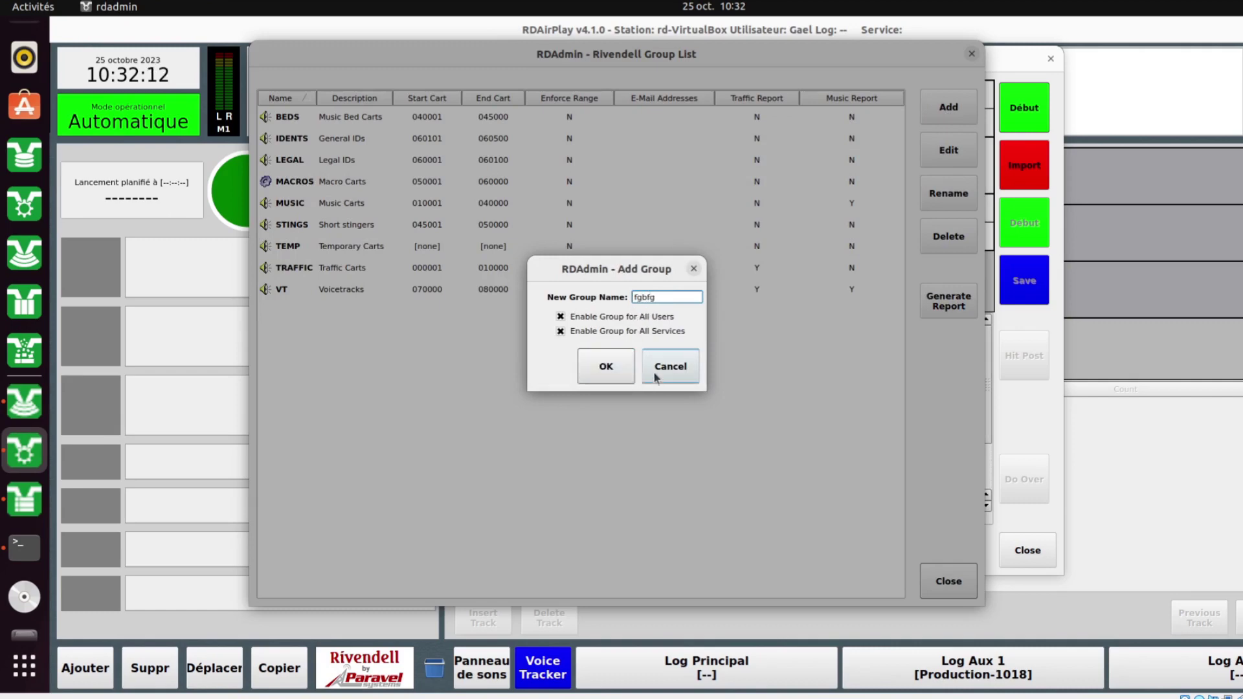
{"action": "left_click", "coordinate": [660, 369]}
{"action": "left_click", "coordinate": [948, 580]}
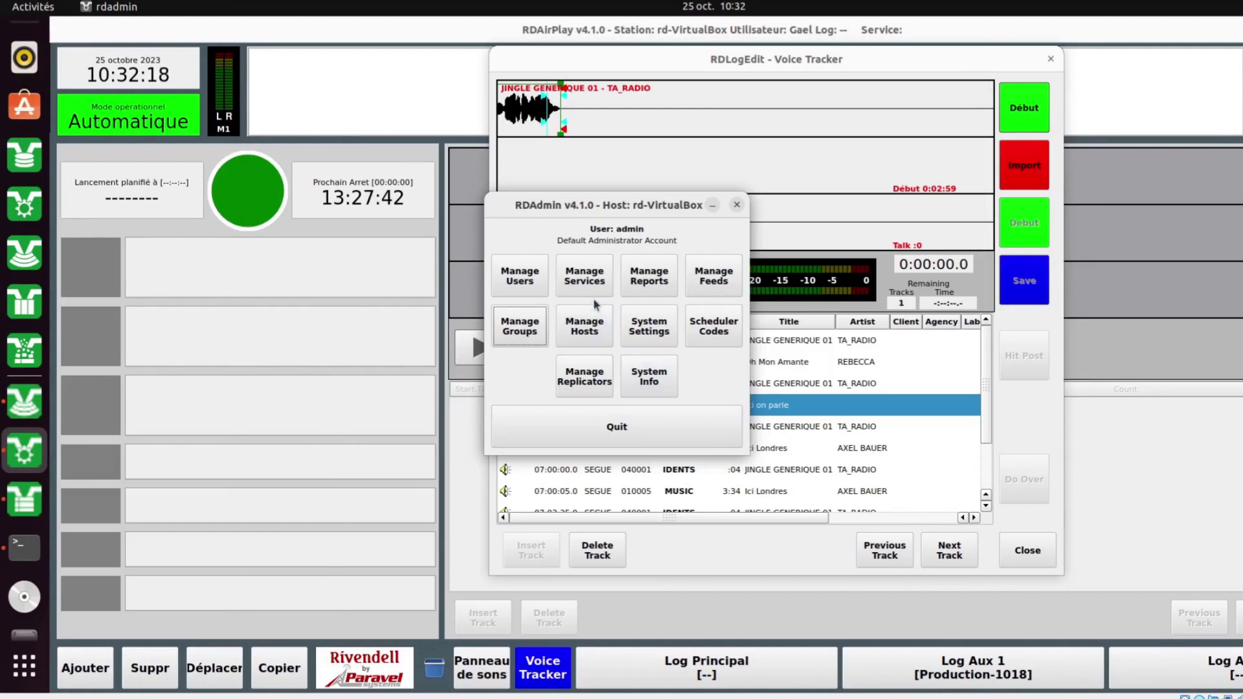
Set the voicetrack group of the Production service to VT and save the service.
{"action": "left_click", "coordinate": [593, 278]}
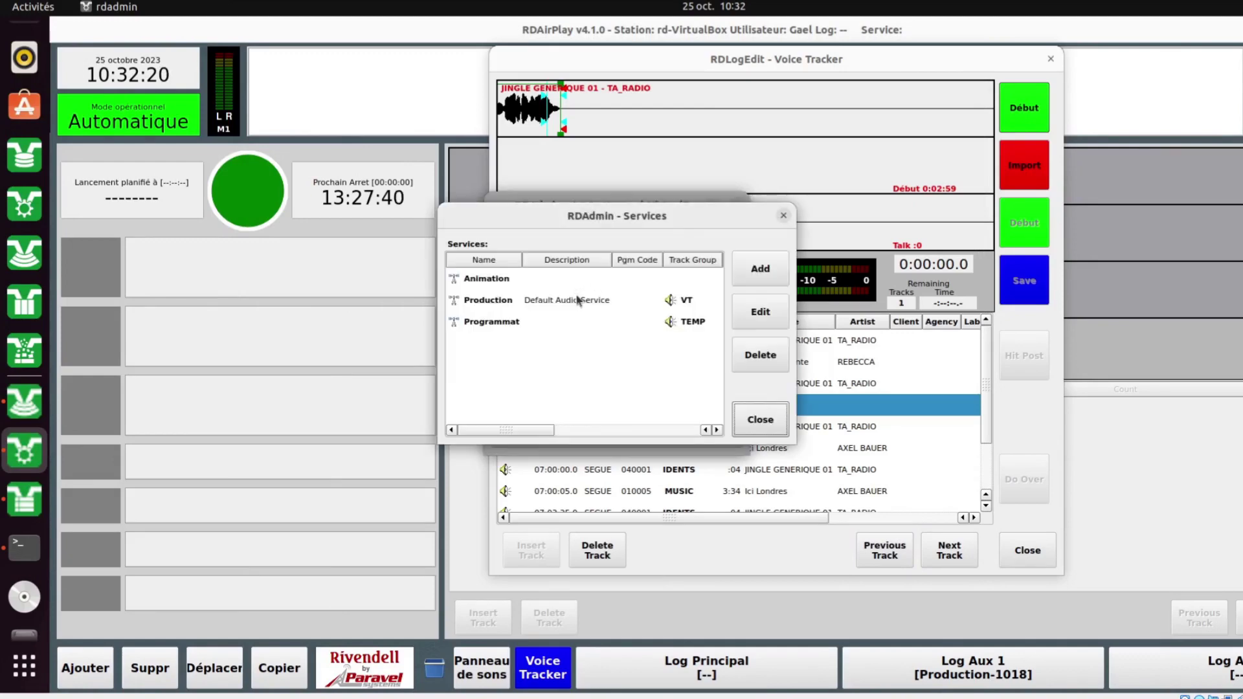
{"action": "left_click", "coordinate": [573, 300]}
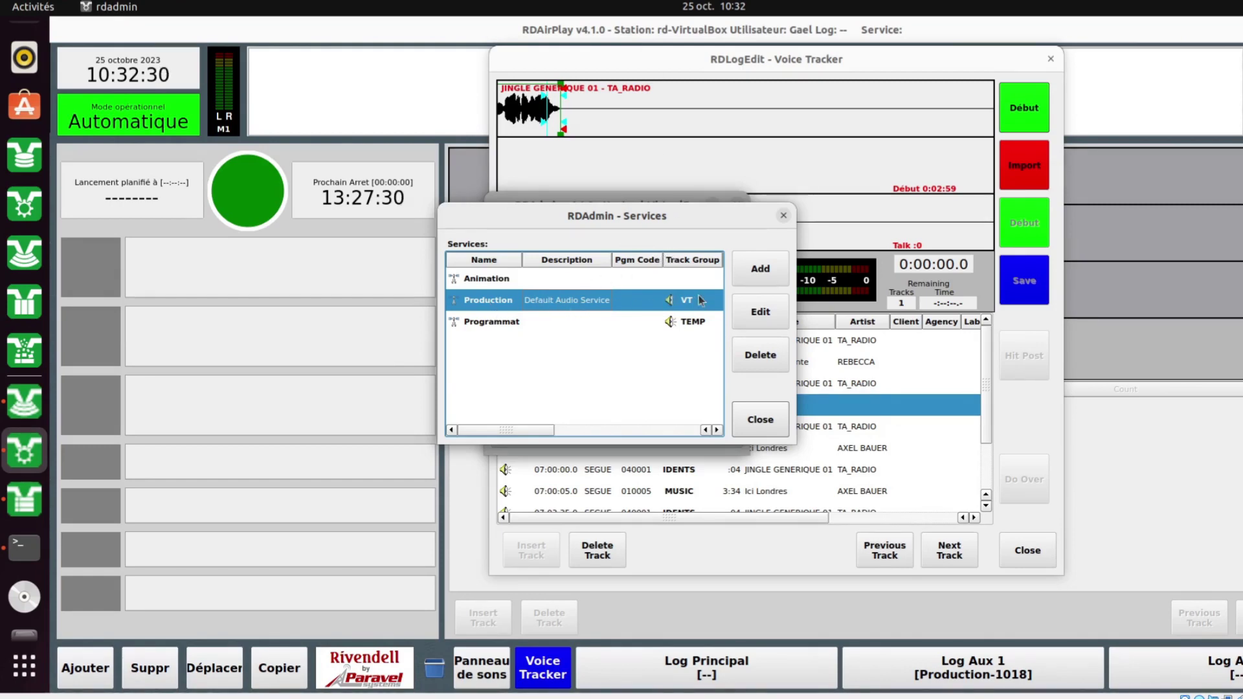
{"action": "left_click", "coordinate": [760, 313]}
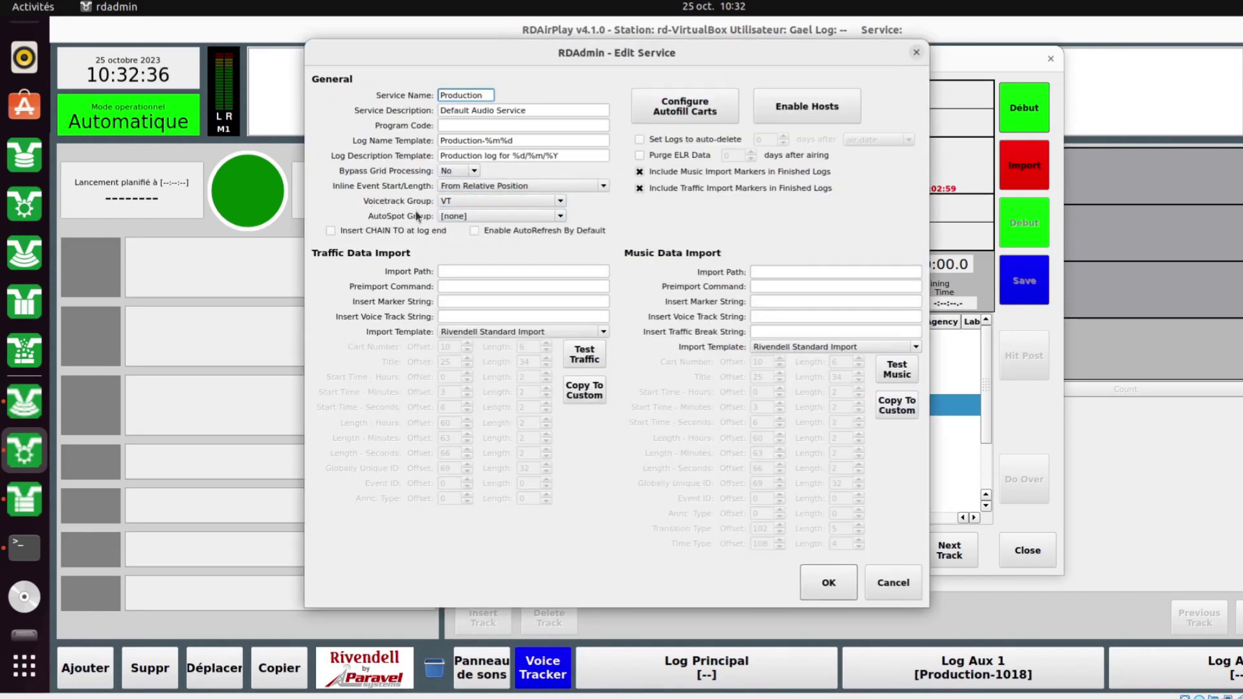
{"action": "left_click", "coordinate": [476, 201]}
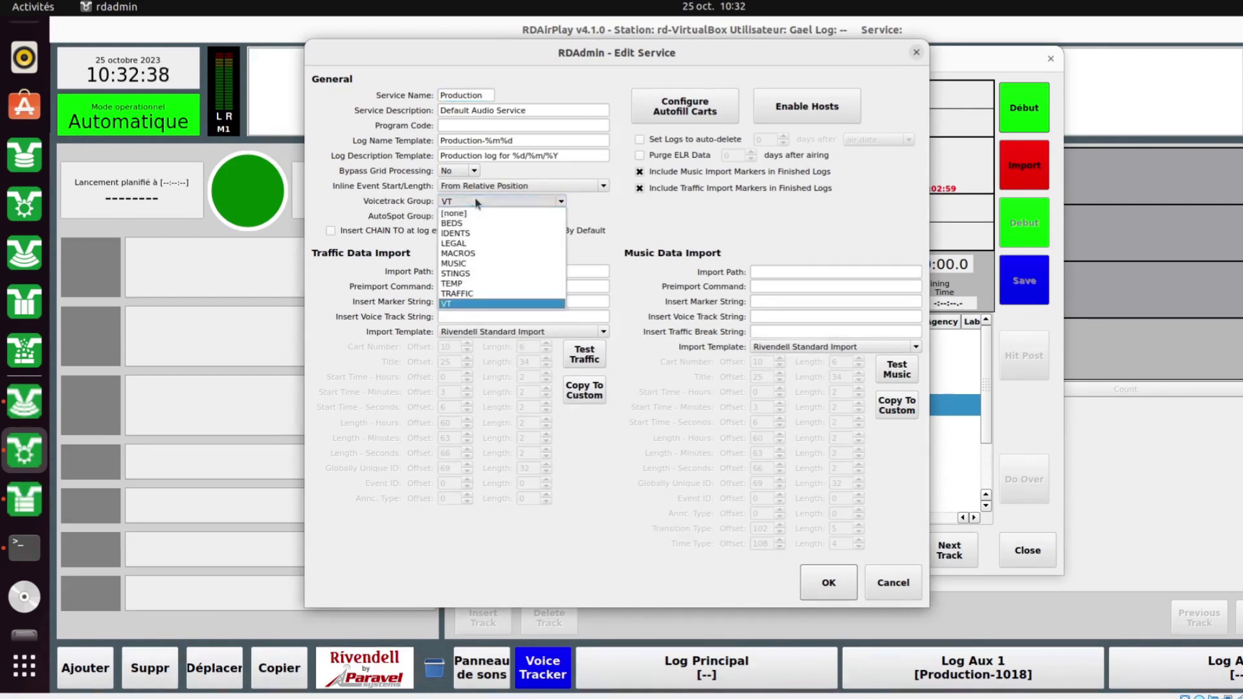
{"action": "left_click", "coordinate": [457, 304]}
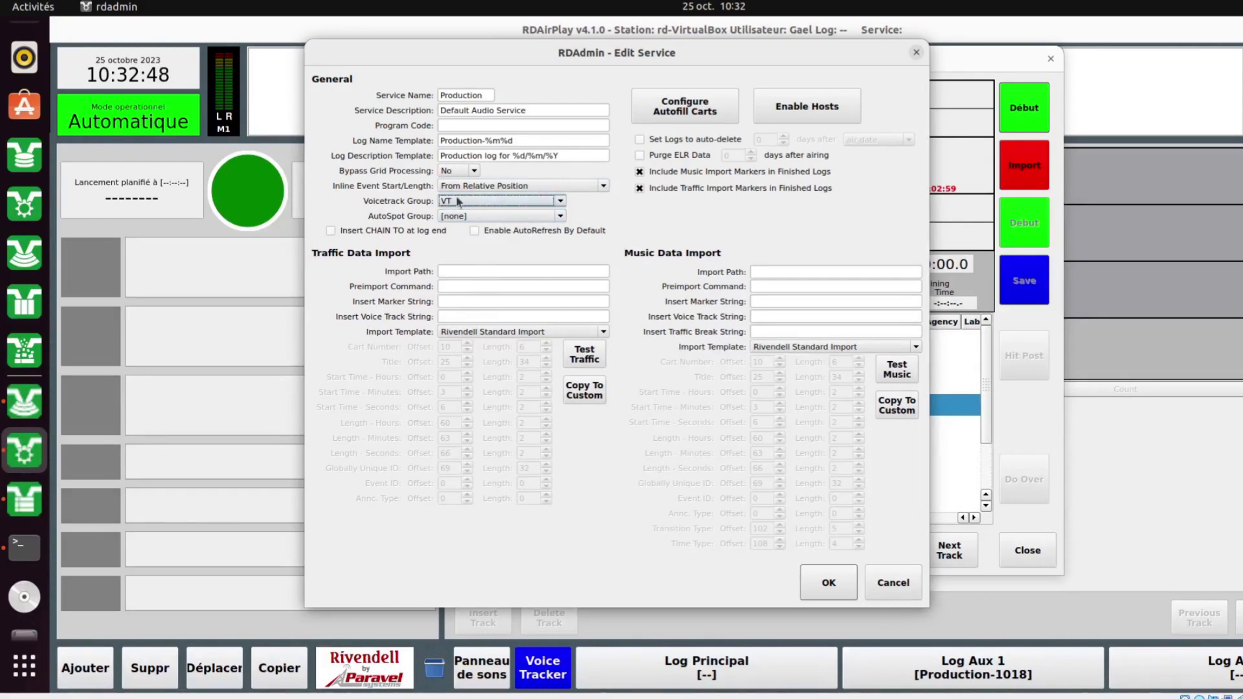
{"action": "left_click", "coordinate": [823, 585]}
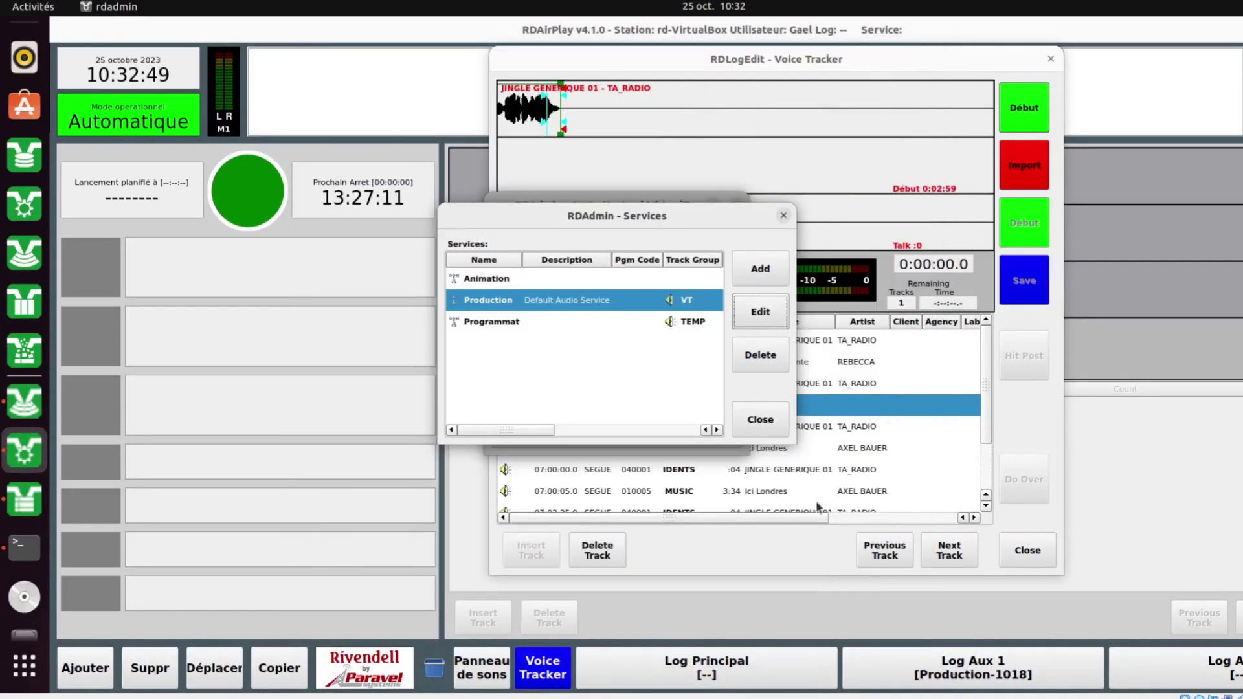
{"action": "left_click", "coordinate": [758, 420]}
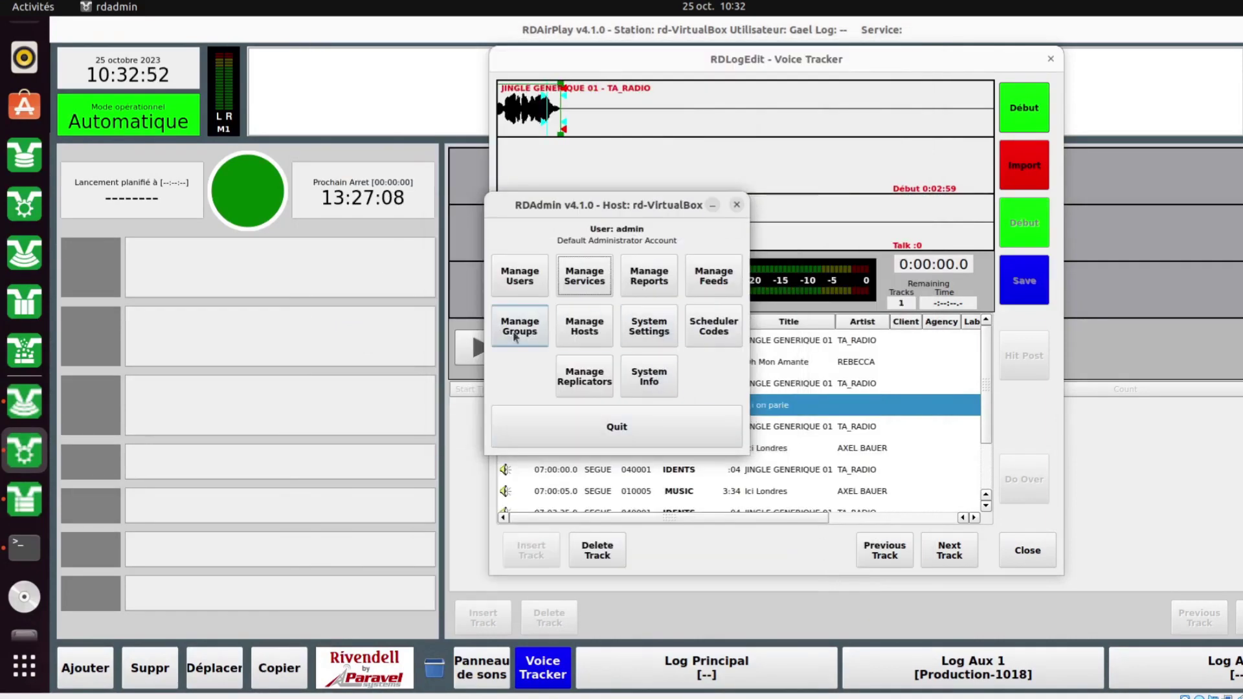
Review the VT group's default cart number range and active services without changing them, and close RDAdmin.
{"action": "left_click", "coordinate": [522, 326]}
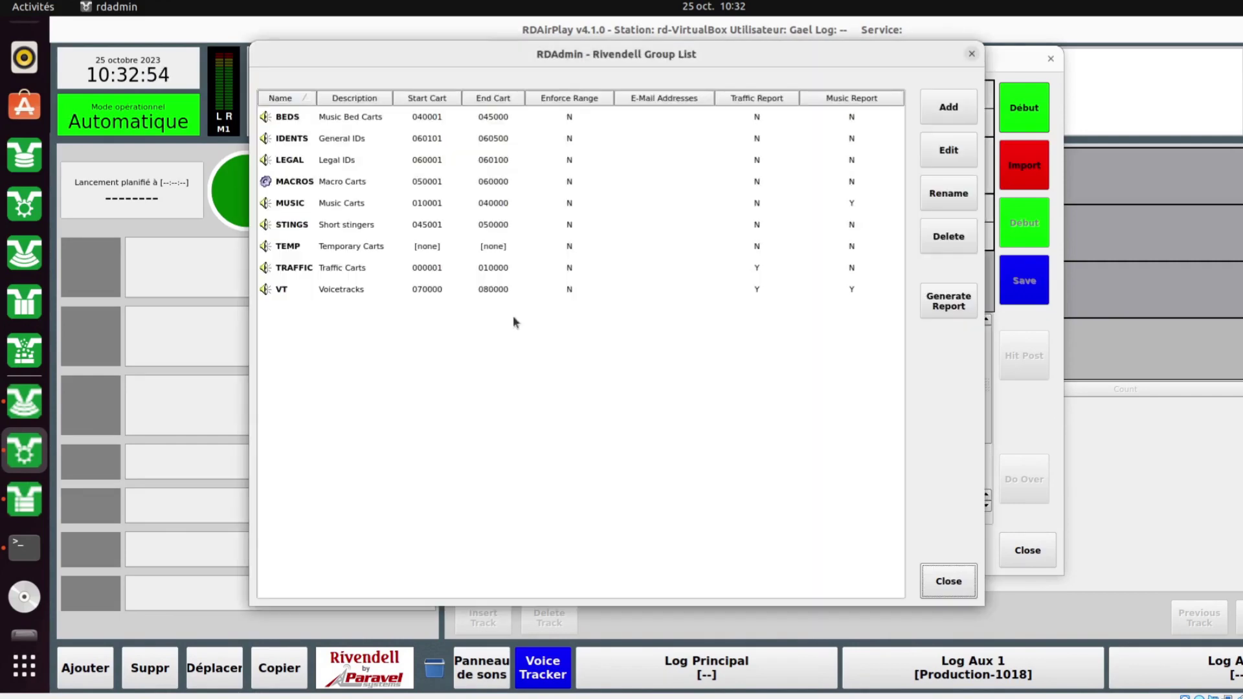
{"action": "double_click", "coordinate": [324, 291]}
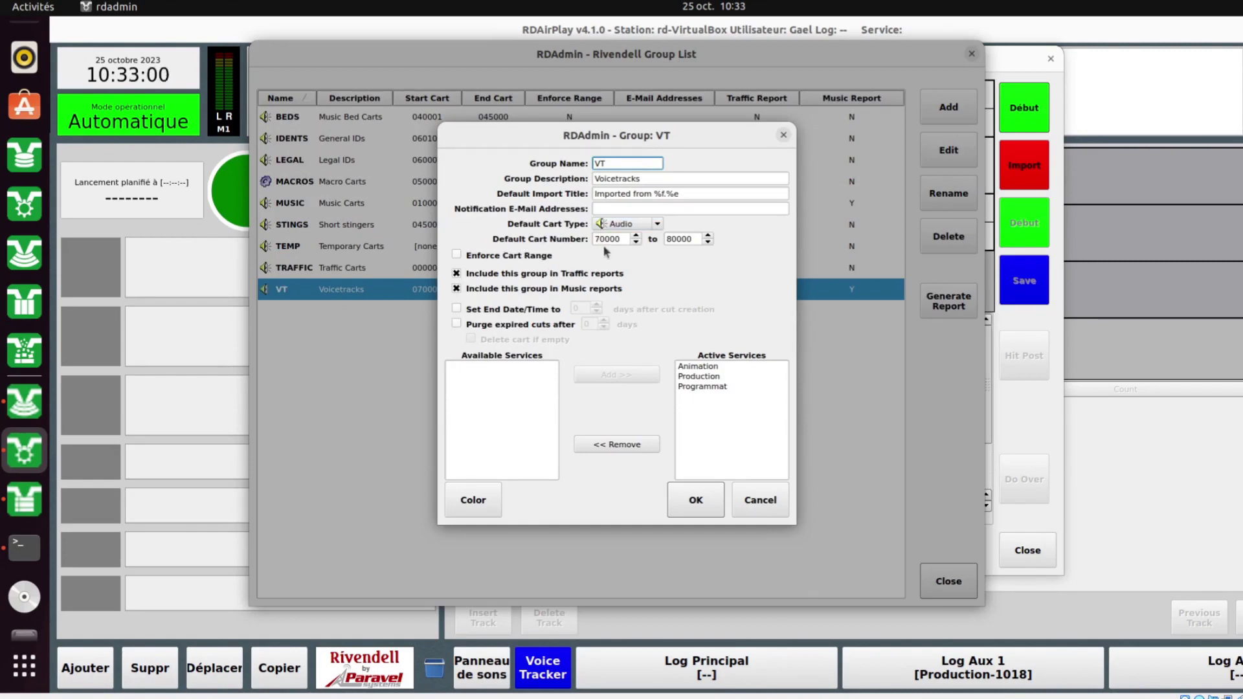
{"action": "left_click", "coordinate": [758, 501]}
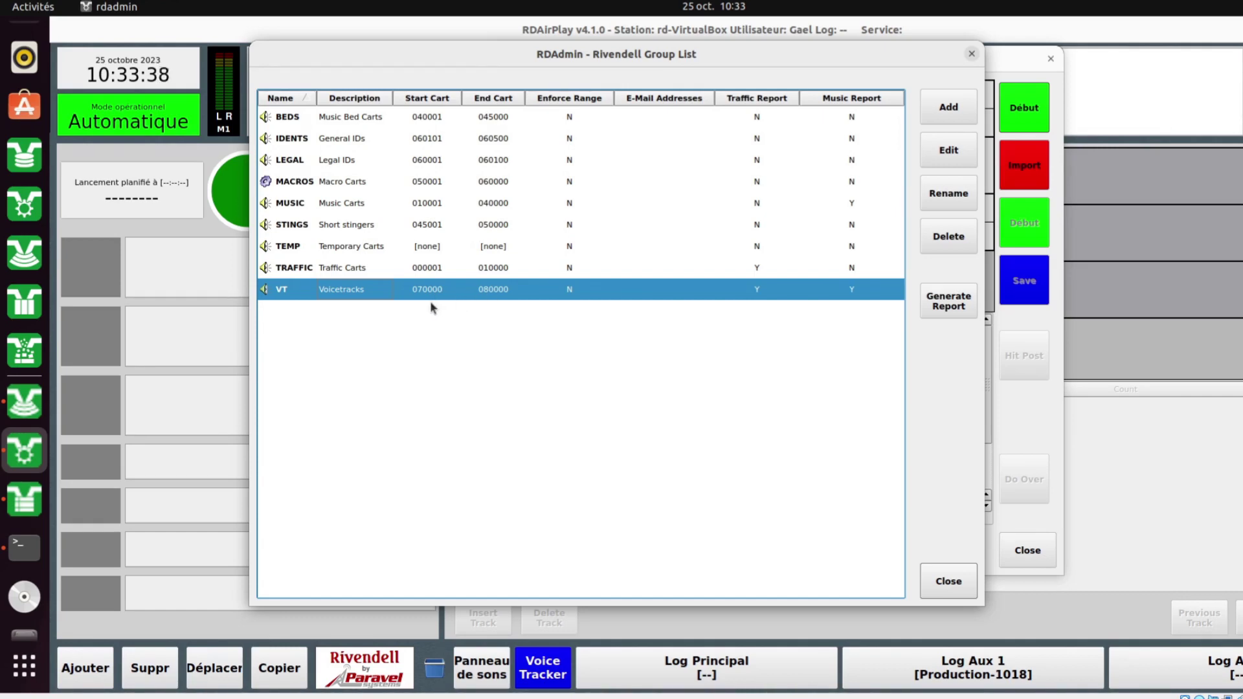
{"action": "double_click", "coordinate": [472, 289]}
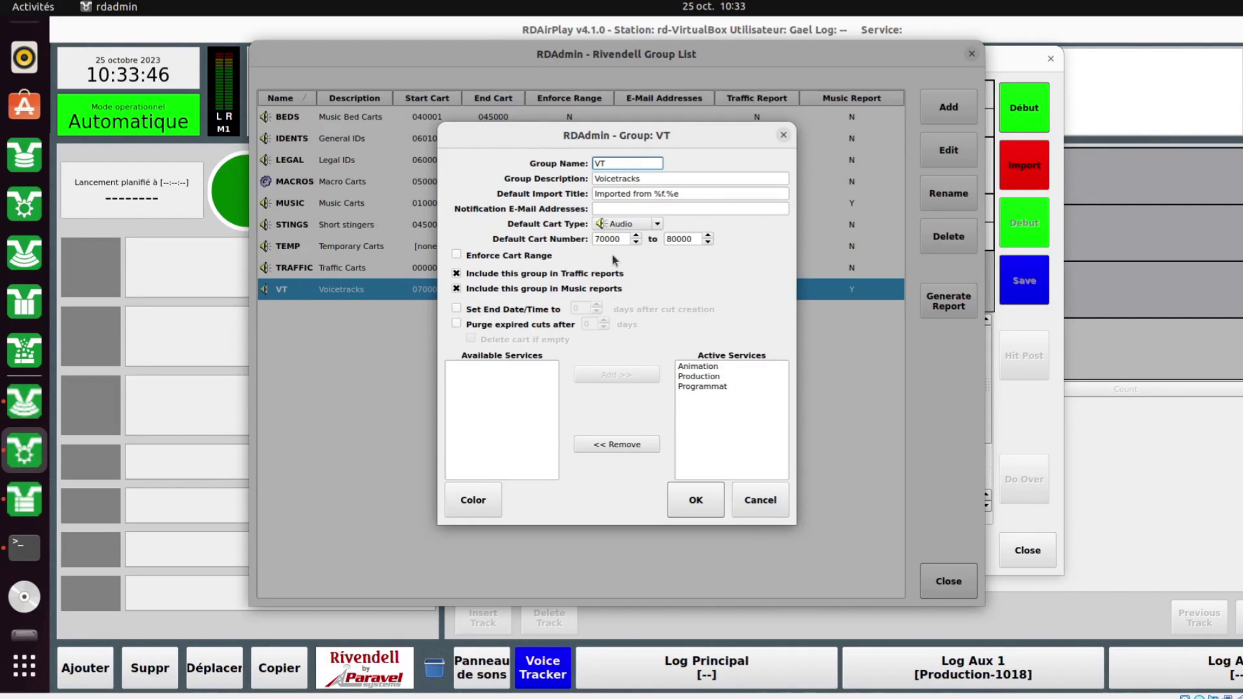
{"action": "left_click", "coordinate": [754, 503]}
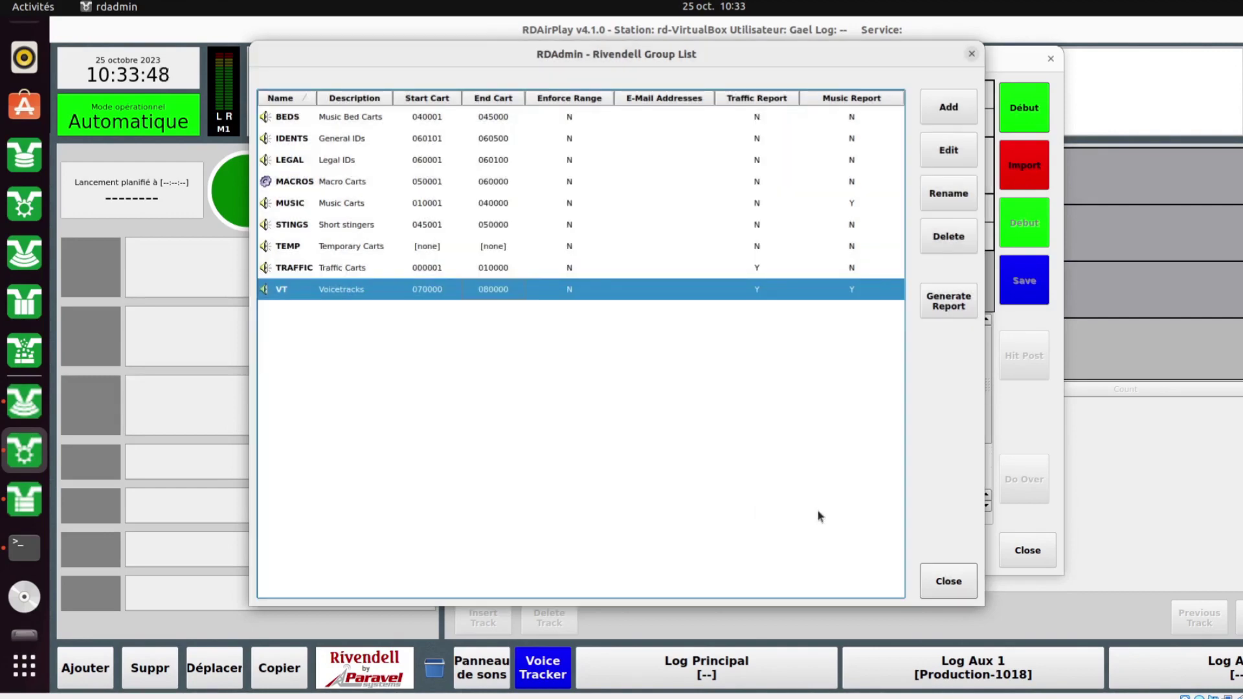
{"action": "left_click", "coordinate": [947, 580]}
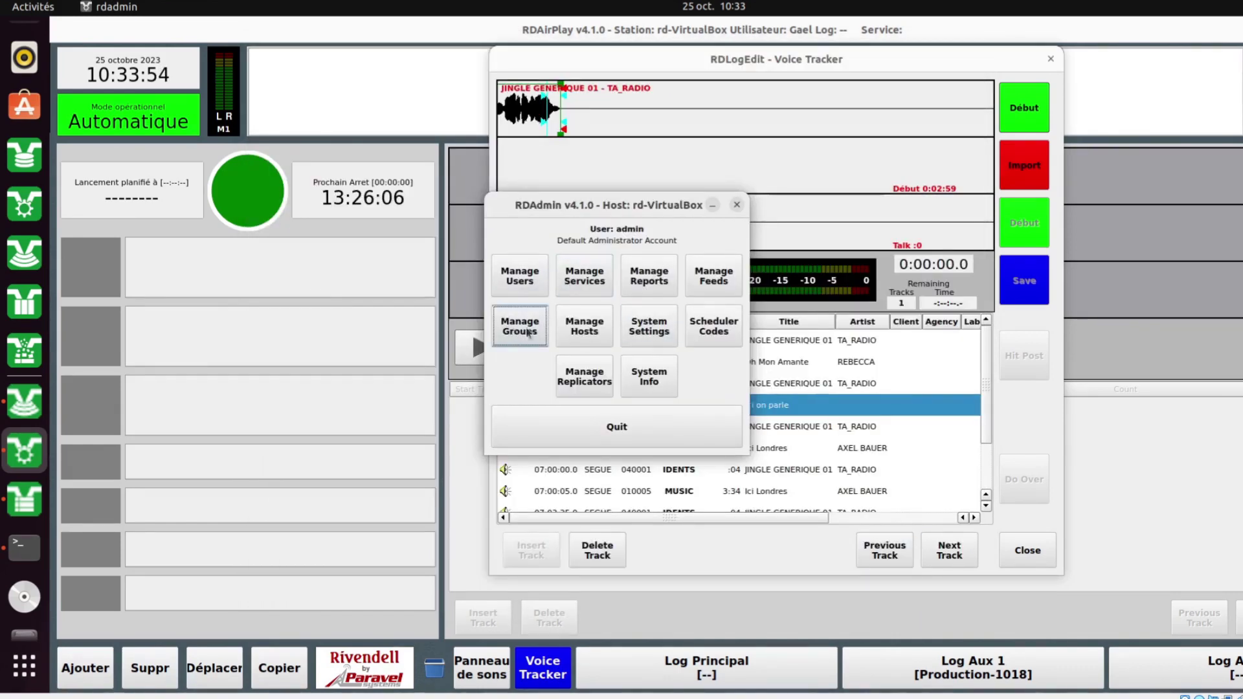
{"action": "left_click", "coordinate": [737, 205]}
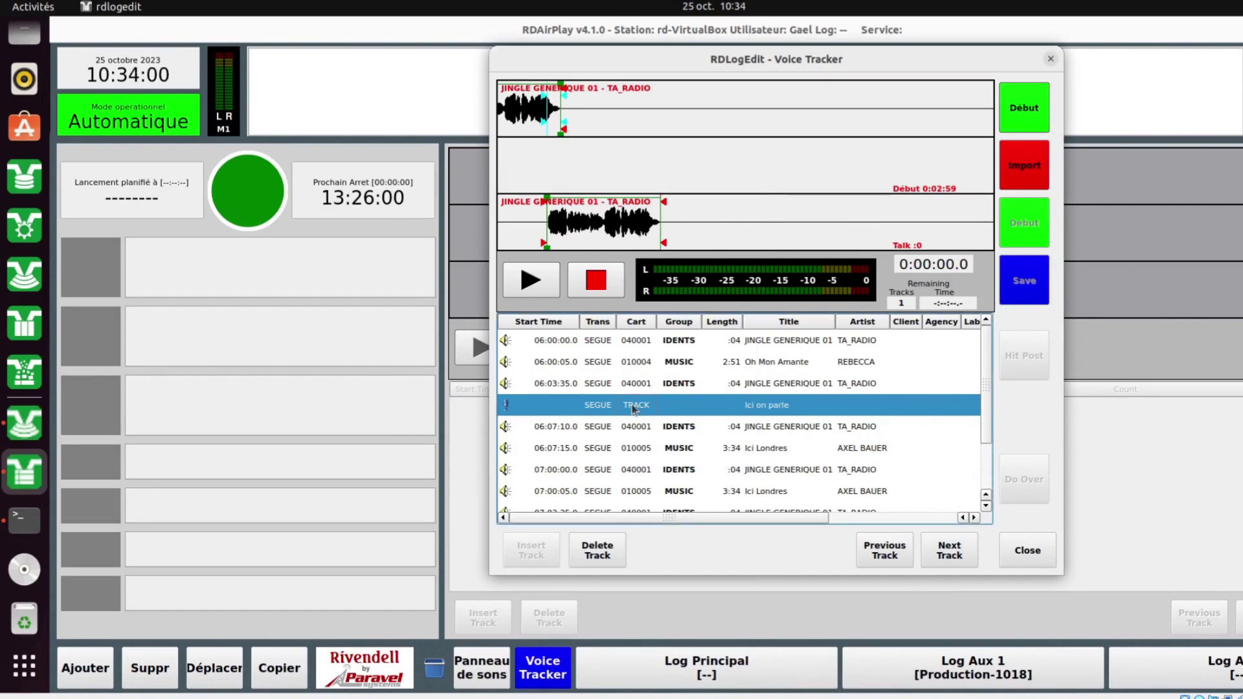
Preview the jingle transition around the "Ici on parle" track in the Voice Tracker and look at its audio import options.
{"action": "left_click", "coordinate": [633, 448]}
{"action": "left_click", "coordinate": [638, 410]}
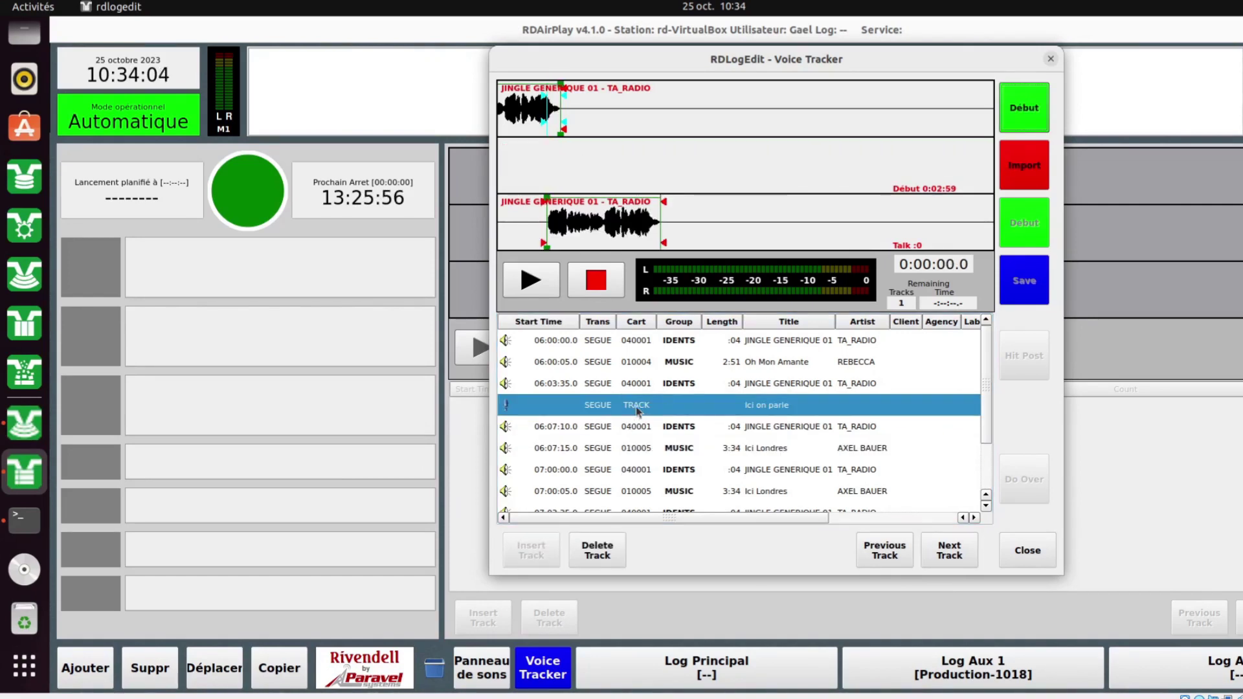
{"action": "left_click", "coordinate": [1025, 107]}
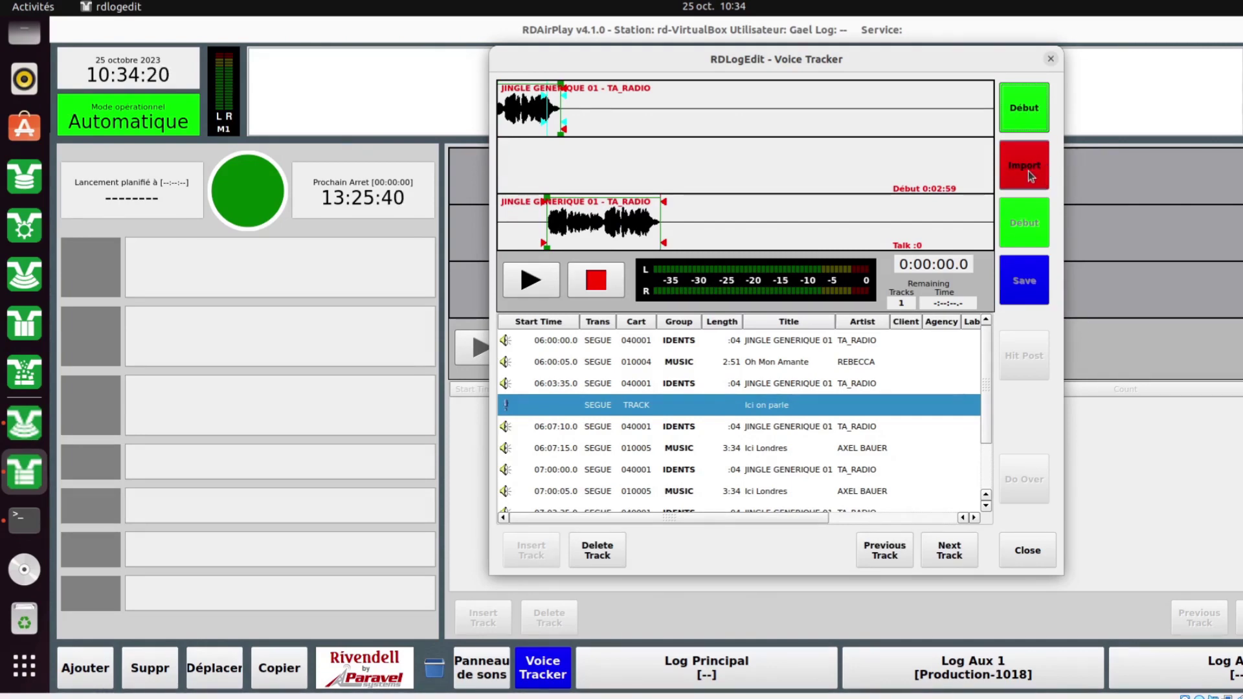
{"action": "left_click", "coordinate": [1038, 117]}
{"action": "left_click", "coordinate": [534, 280]}
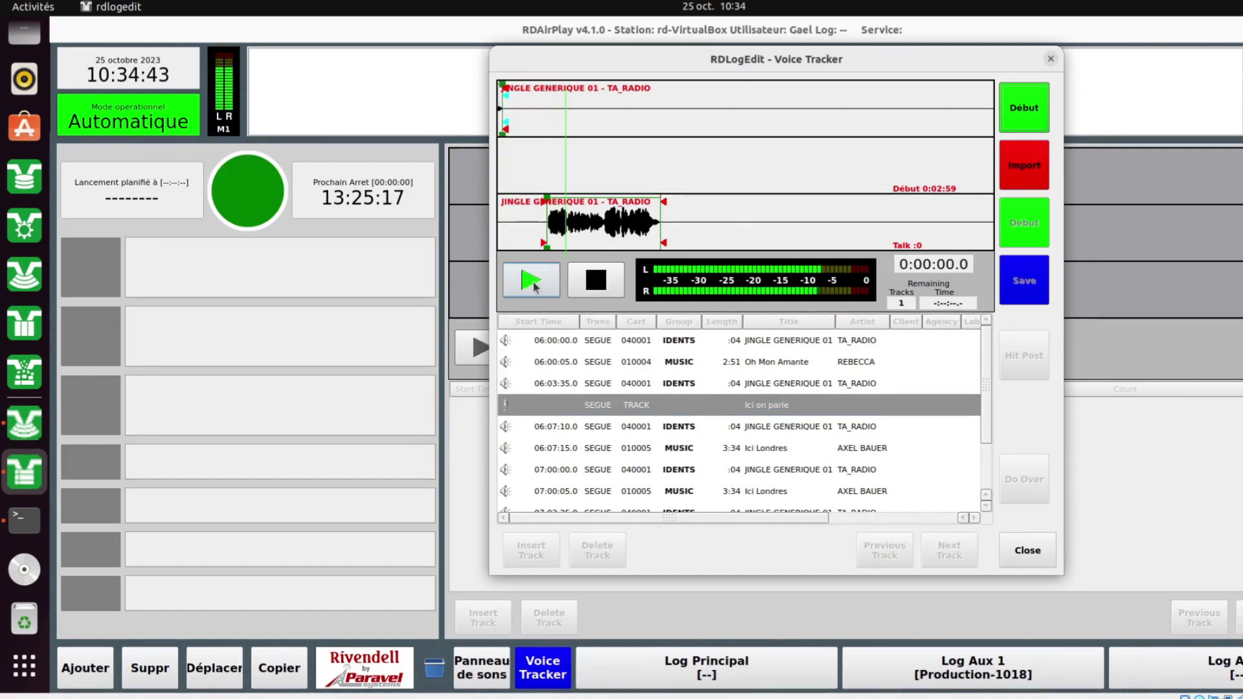
{"action": "left_click", "coordinate": [606, 286]}
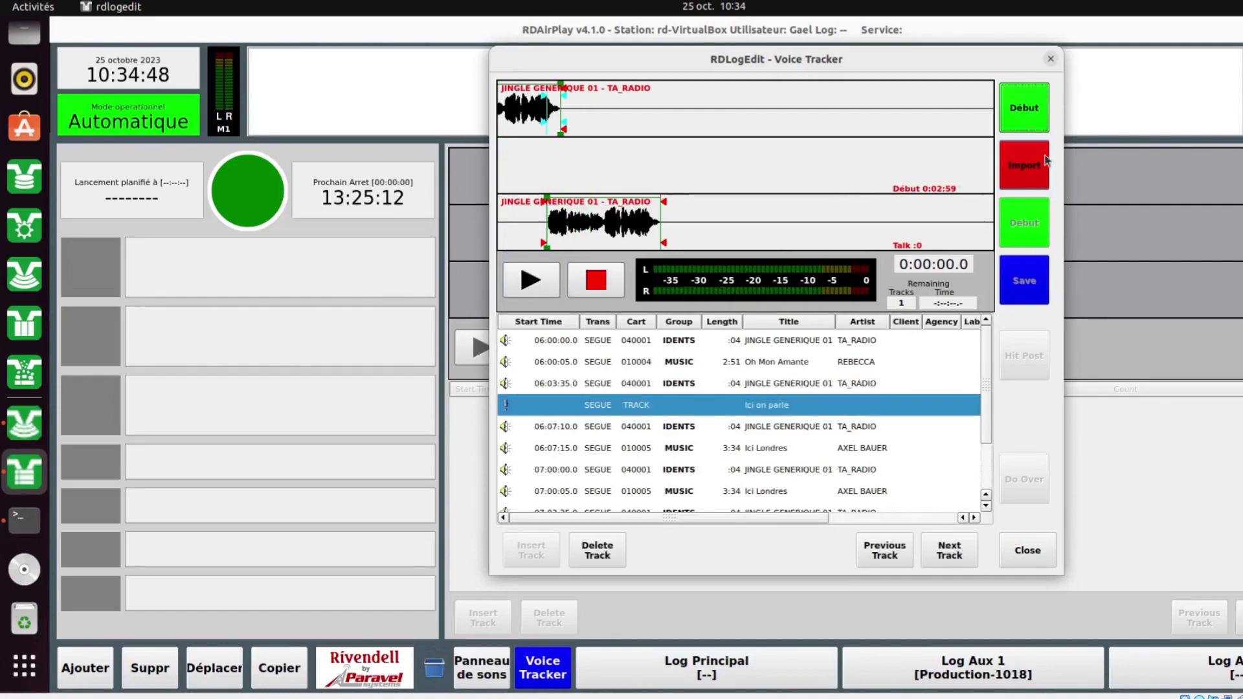
{"action": "left_click", "coordinate": [1026, 171]}
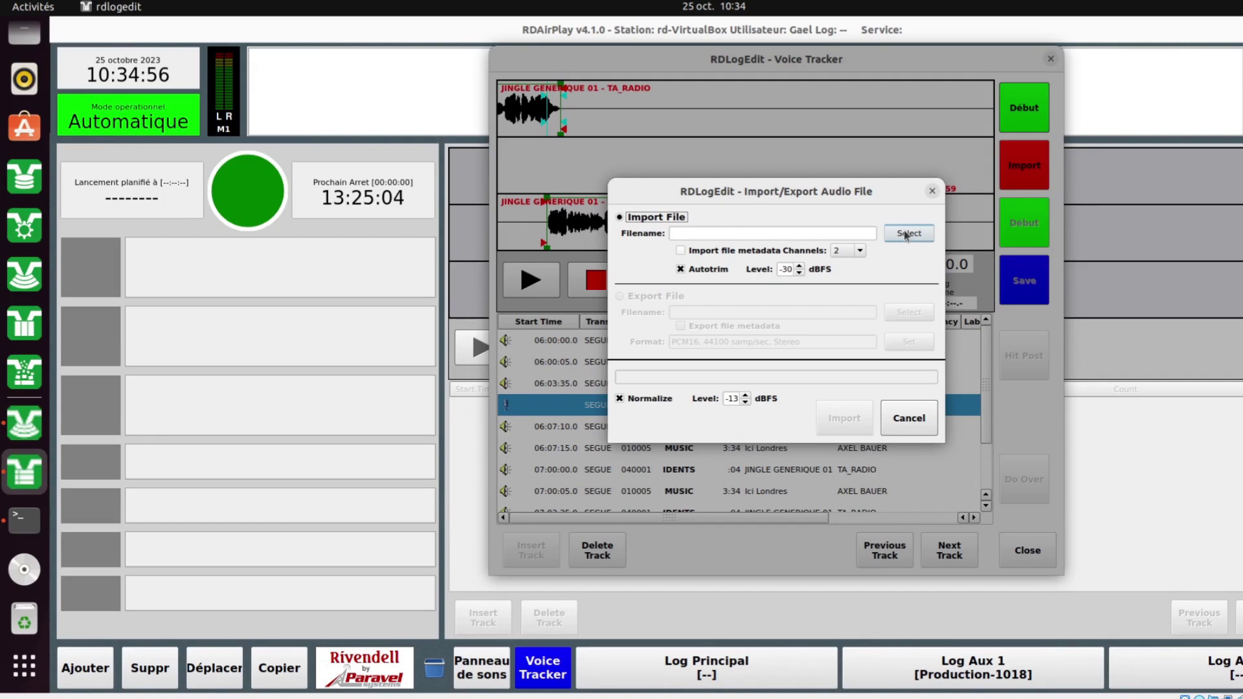
{"action": "left_click", "coordinate": [908, 419]}
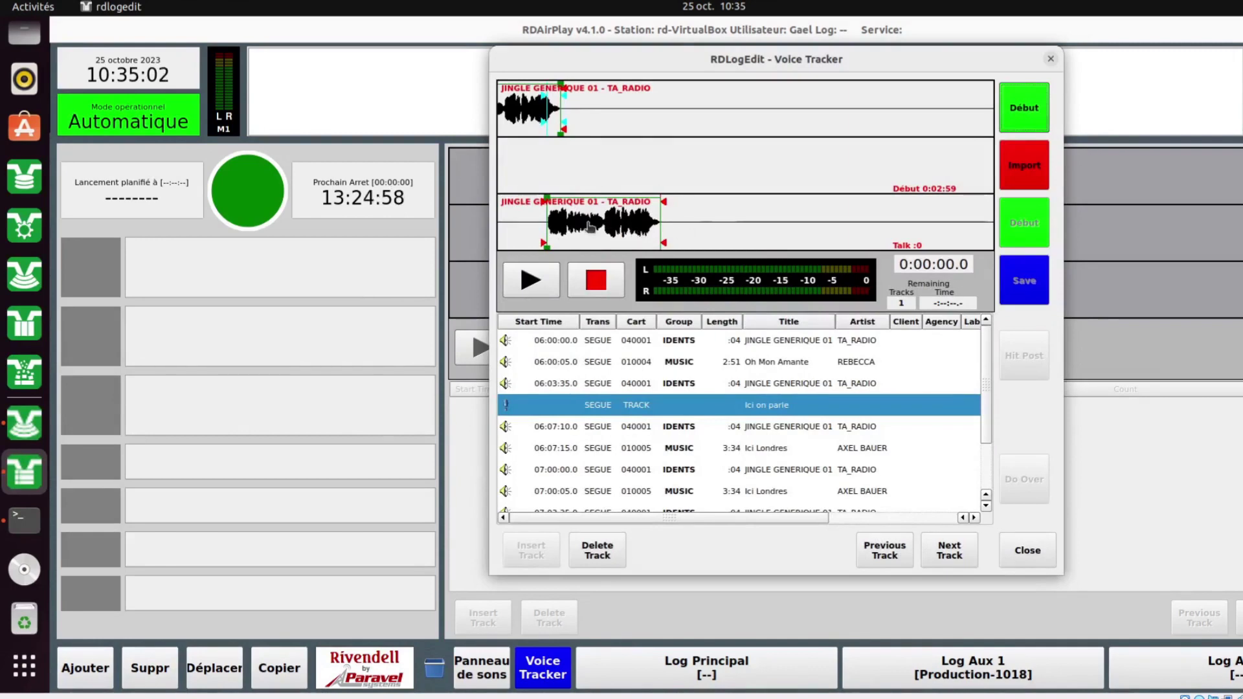
Shift the following jingle slightly later and record the "Ici on parle" voice track between the two jingles, saving the recording.
{"action": "left_click_drag", "start_coordinate": [650, 237], "coordinate": [660, 237]}
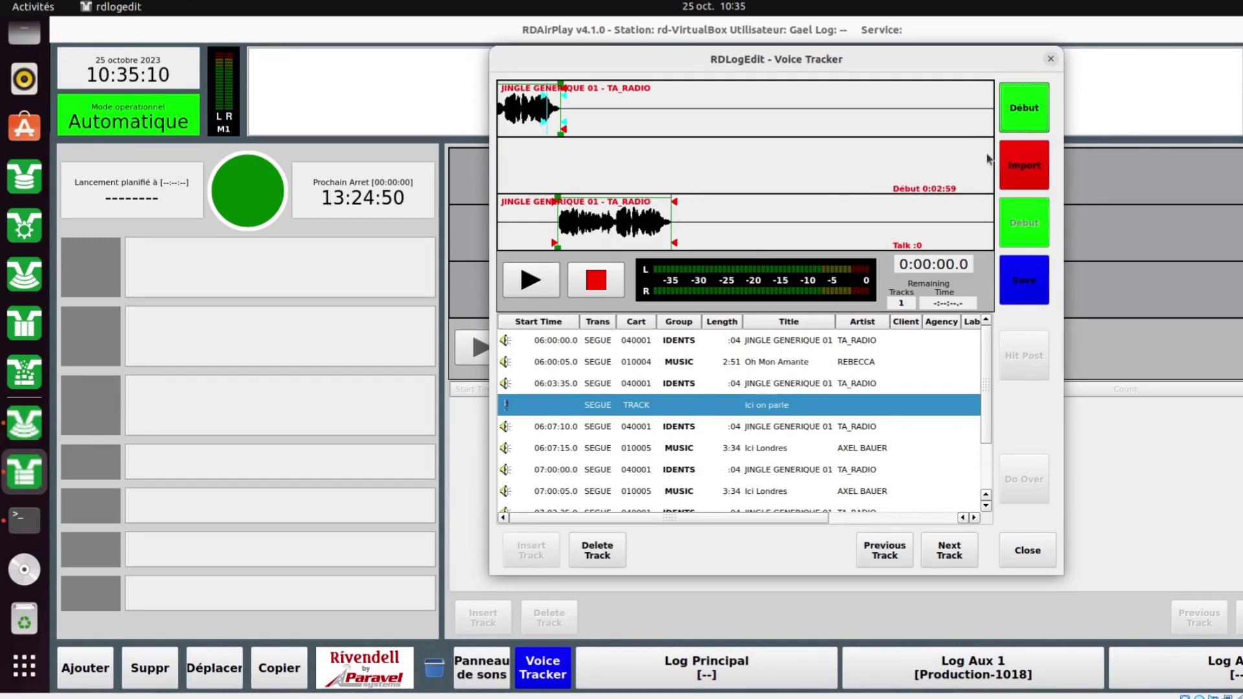
{"action": "left_click", "coordinate": [1025, 114]}
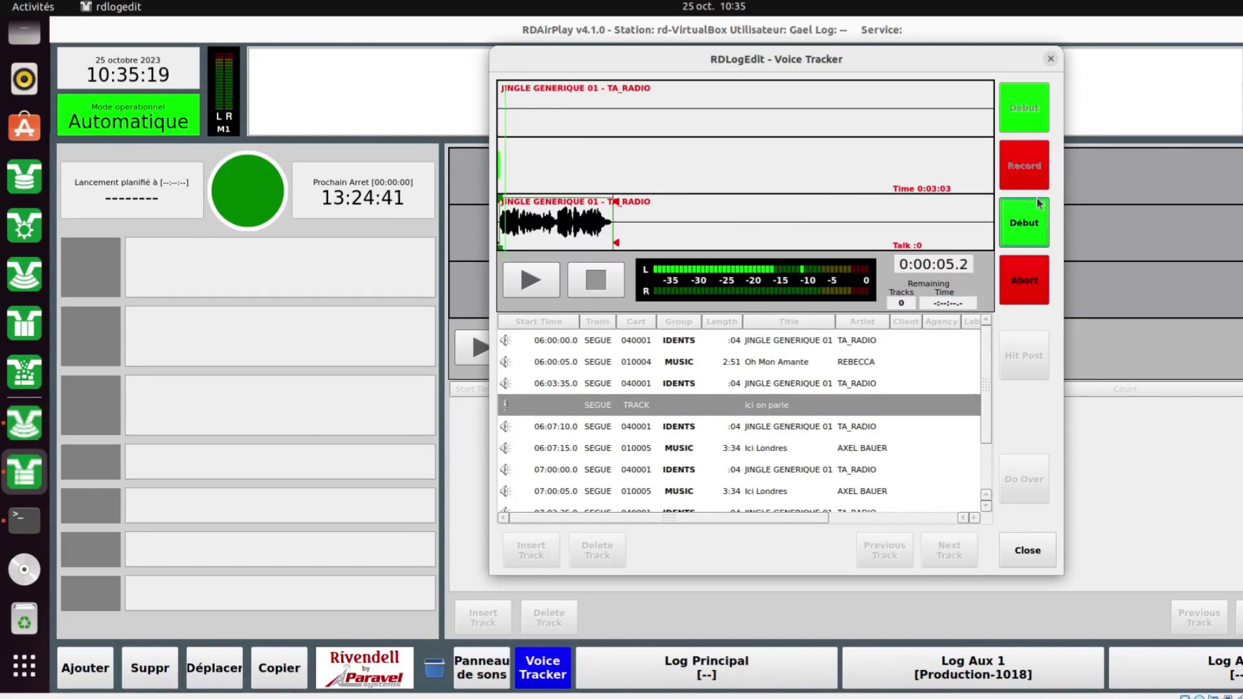
{"action": "left_click", "coordinate": [1027, 237]}
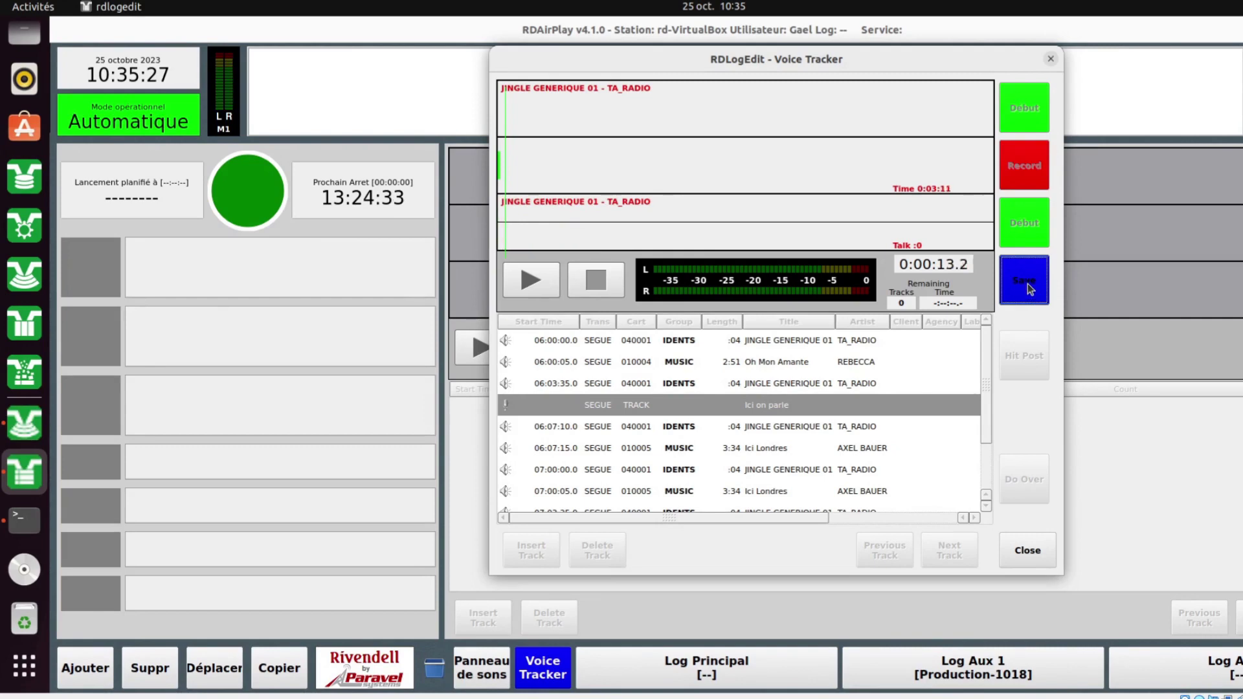
{"action": "left_click", "coordinate": [1030, 289]}
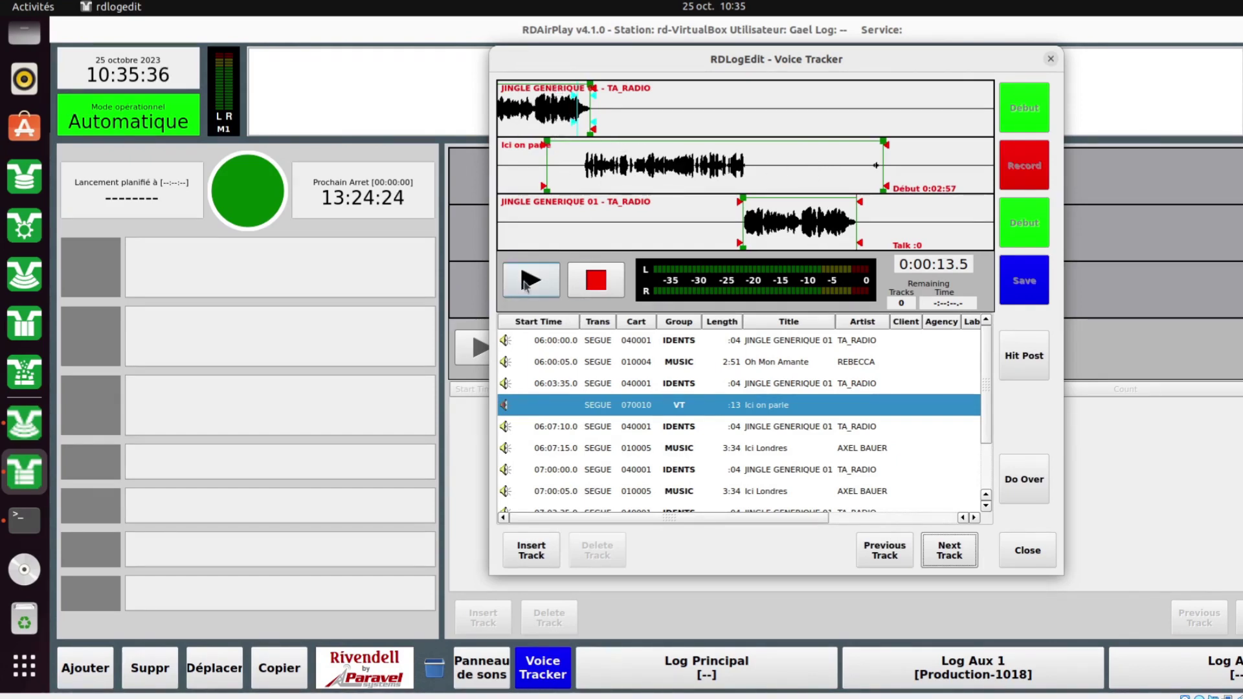
Move the recorded "Ici on parle" track slightly earlier against the preceding jingle, checking playback, and save the segue changes.
{"action": "left_click", "coordinate": [526, 281]}
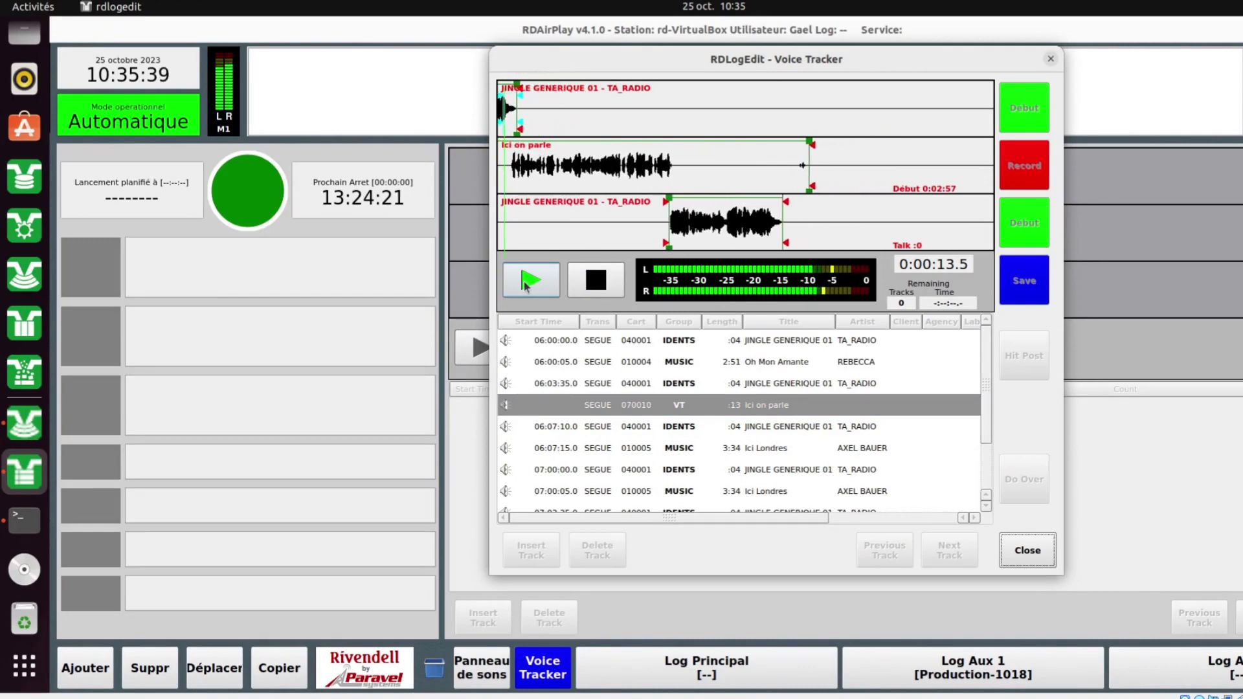
{"action": "left_click", "coordinate": [616, 289]}
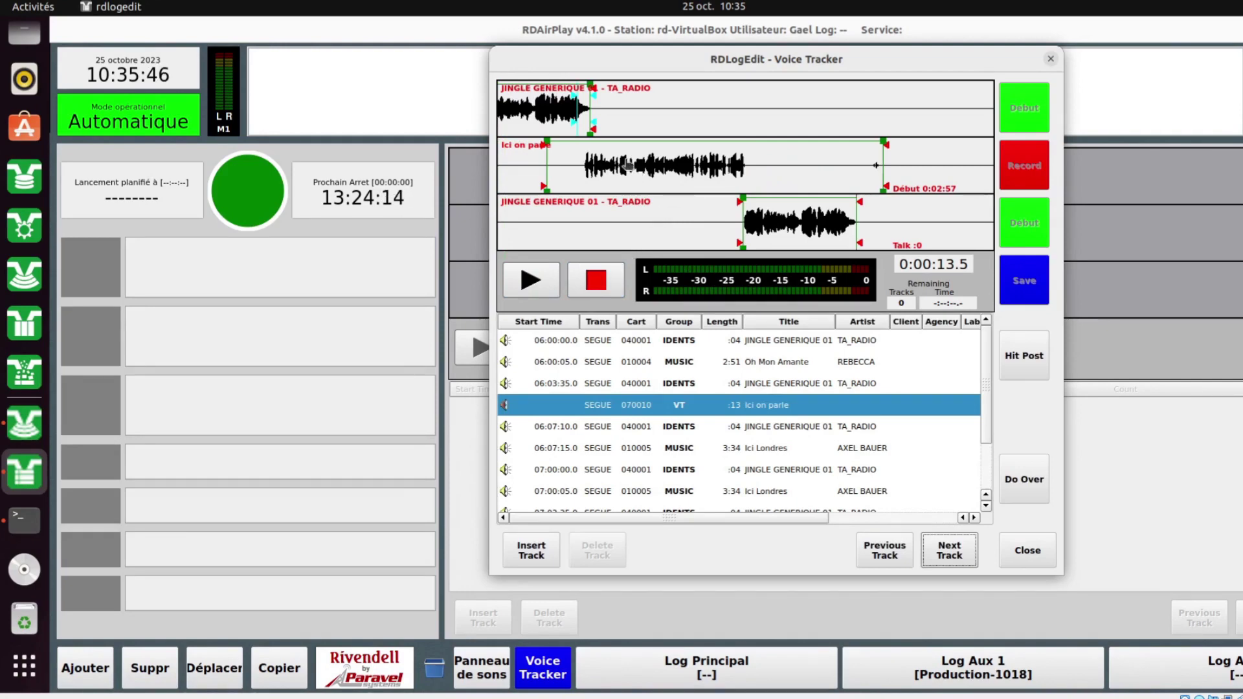
{"action": "left_click_drag", "start_coordinate": [623, 167], "coordinate": [618, 172]}
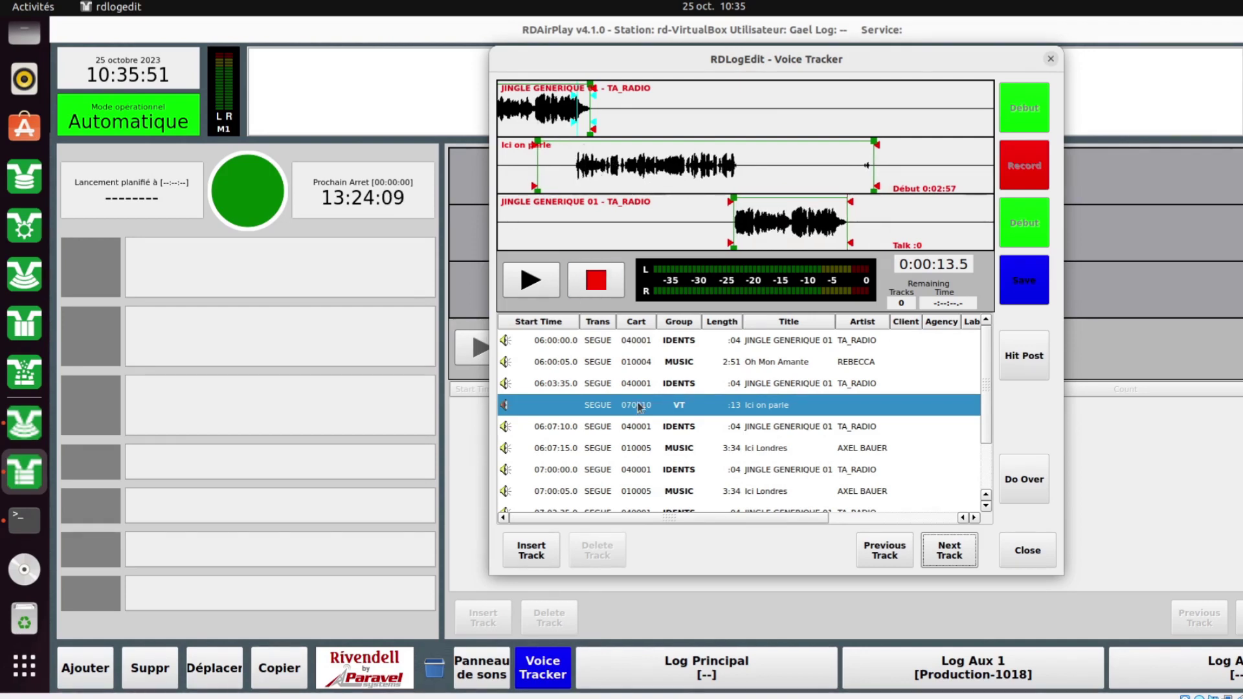
{"action": "left_click", "coordinate": [530, 280]}
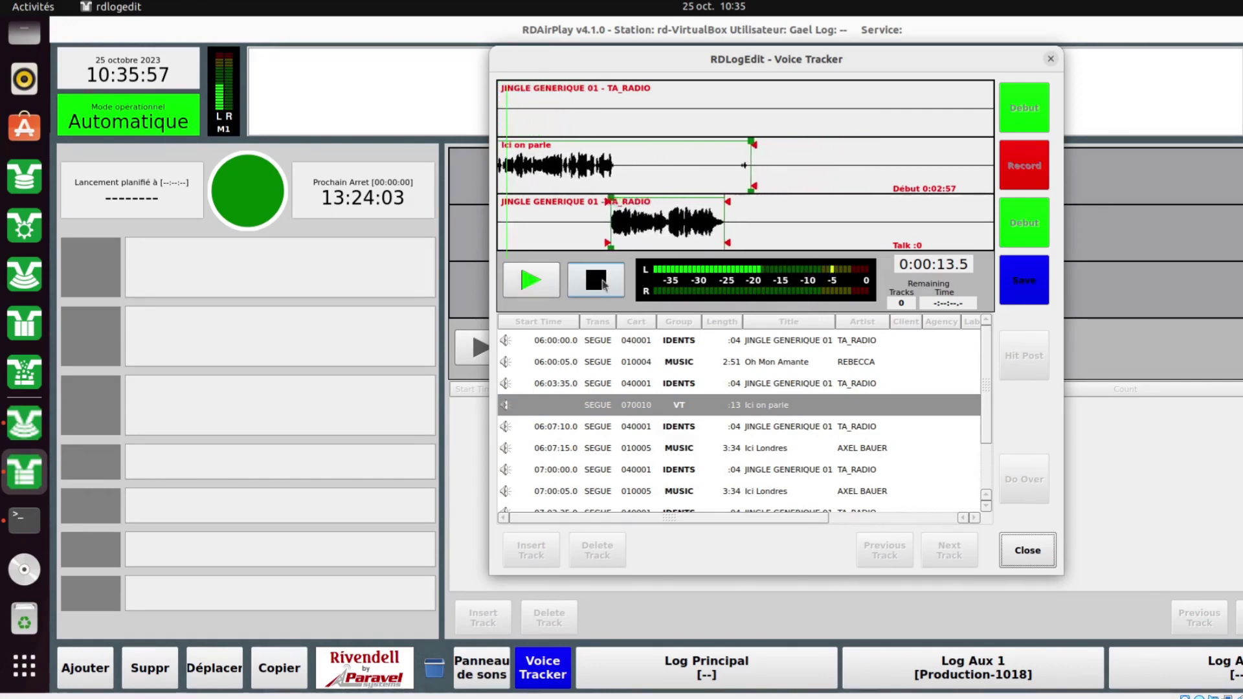
{"action": "left_click", "coordinate": [596, 281]}
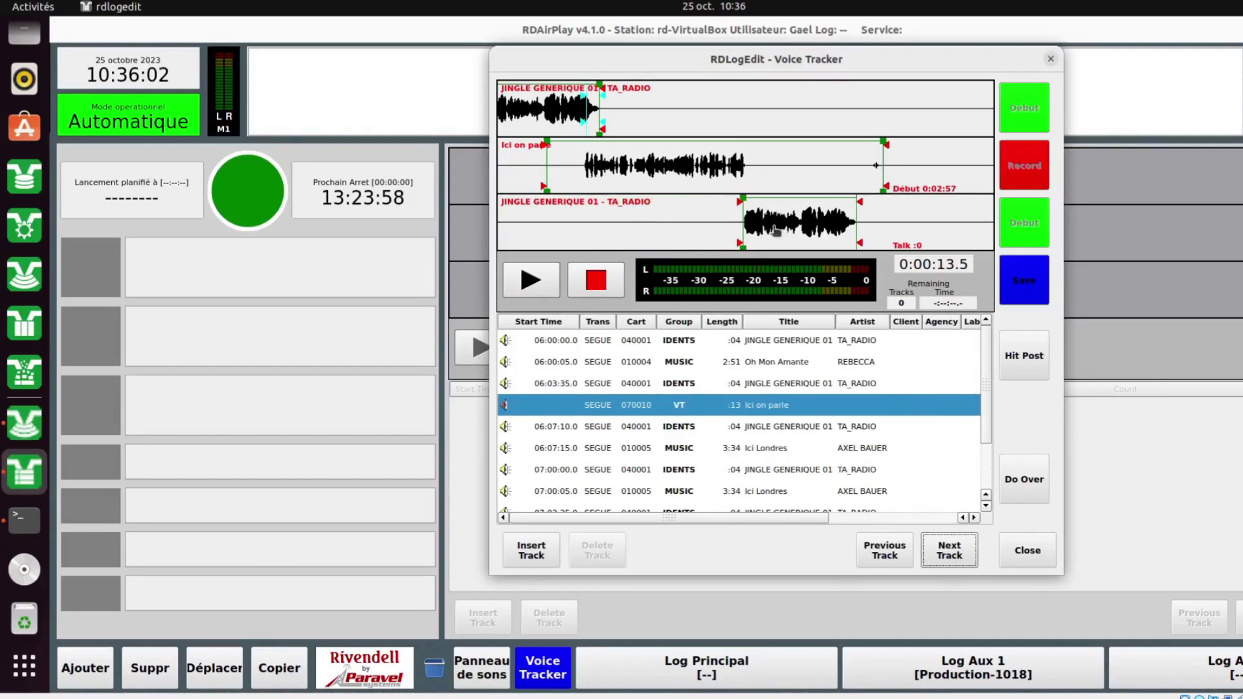
{"action": "left_click", "coordinate": [685, 451]}
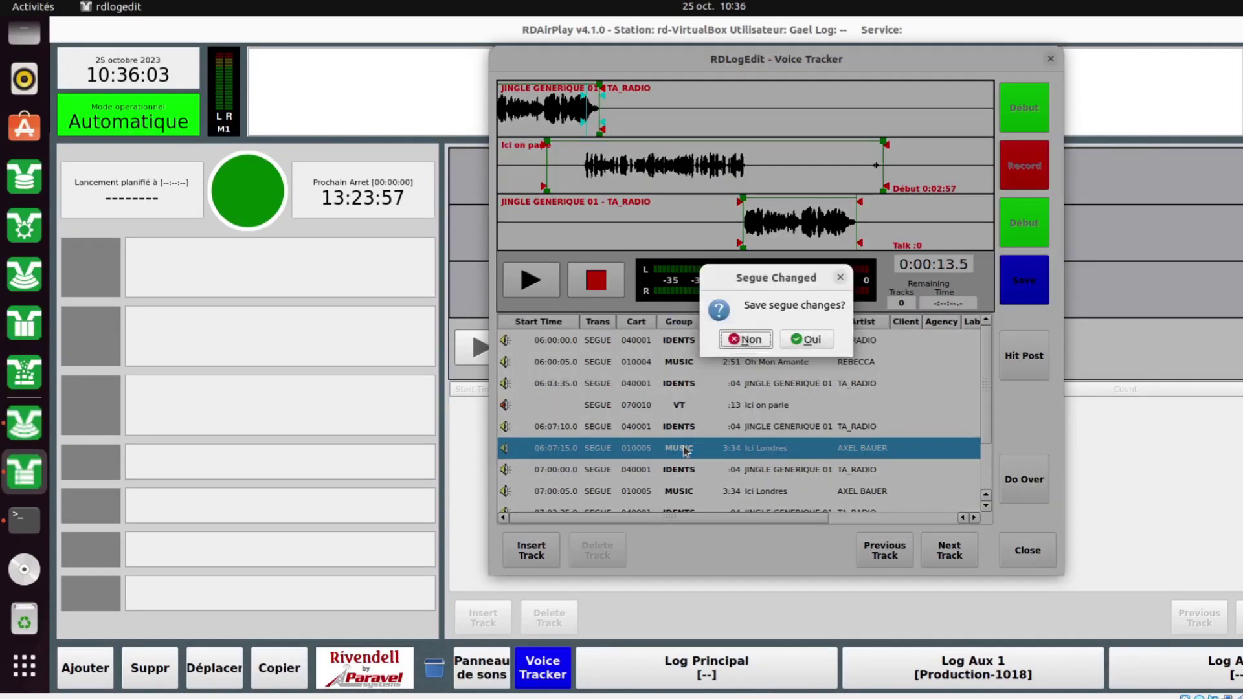
{"action": "left_click", "coordinate": [808, 342]}
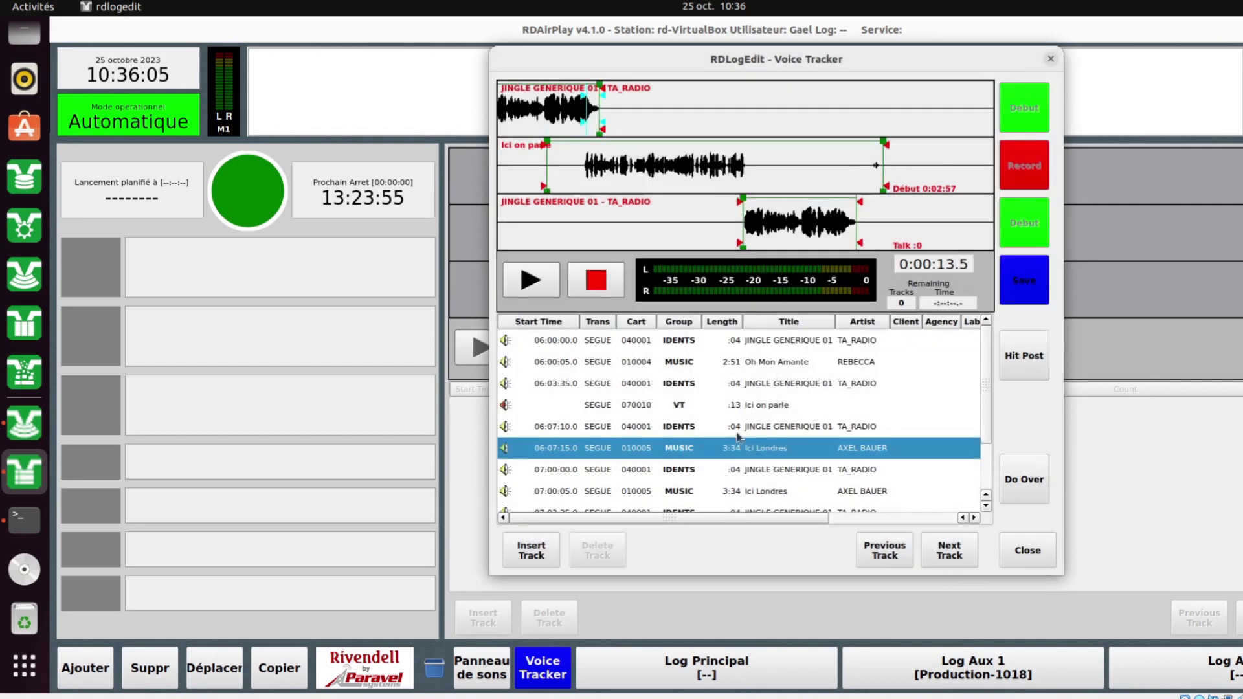
Insert a voice track with the default comment and Segue transition before the 07:00:00 jingle and delete it again.
{"action": "left_click", "coordinate": [691, 477]}
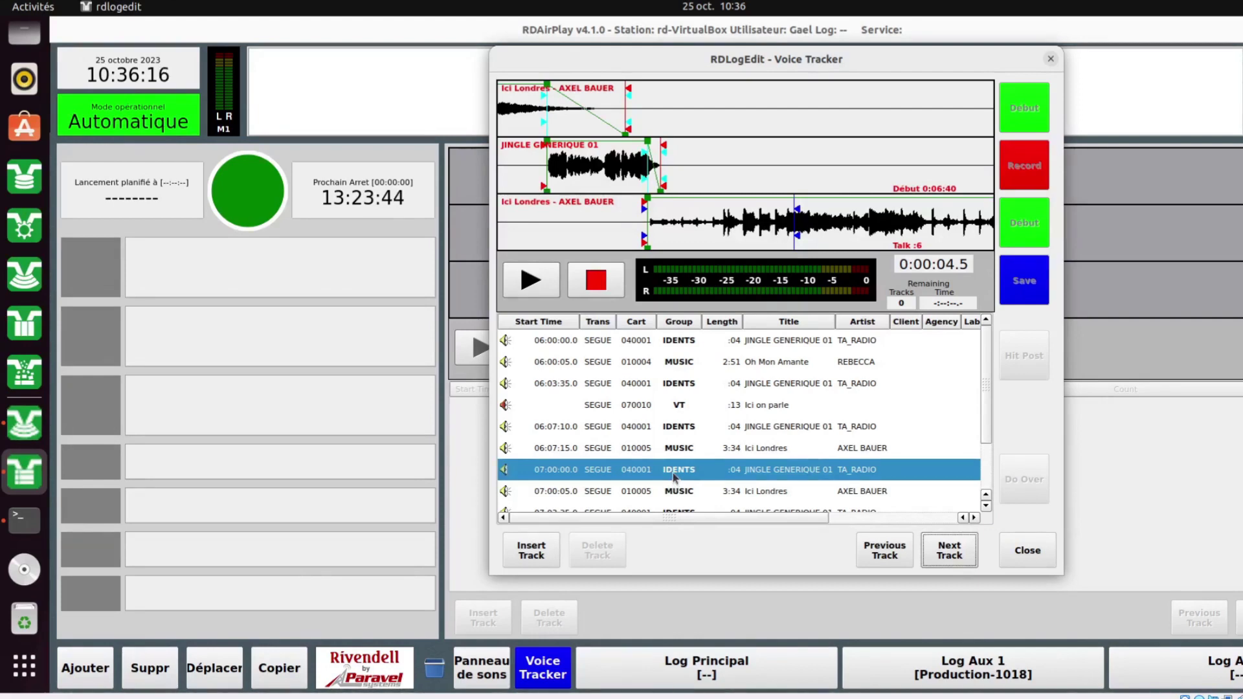
{"action": "left_click", "coordinate": [524, 554]}
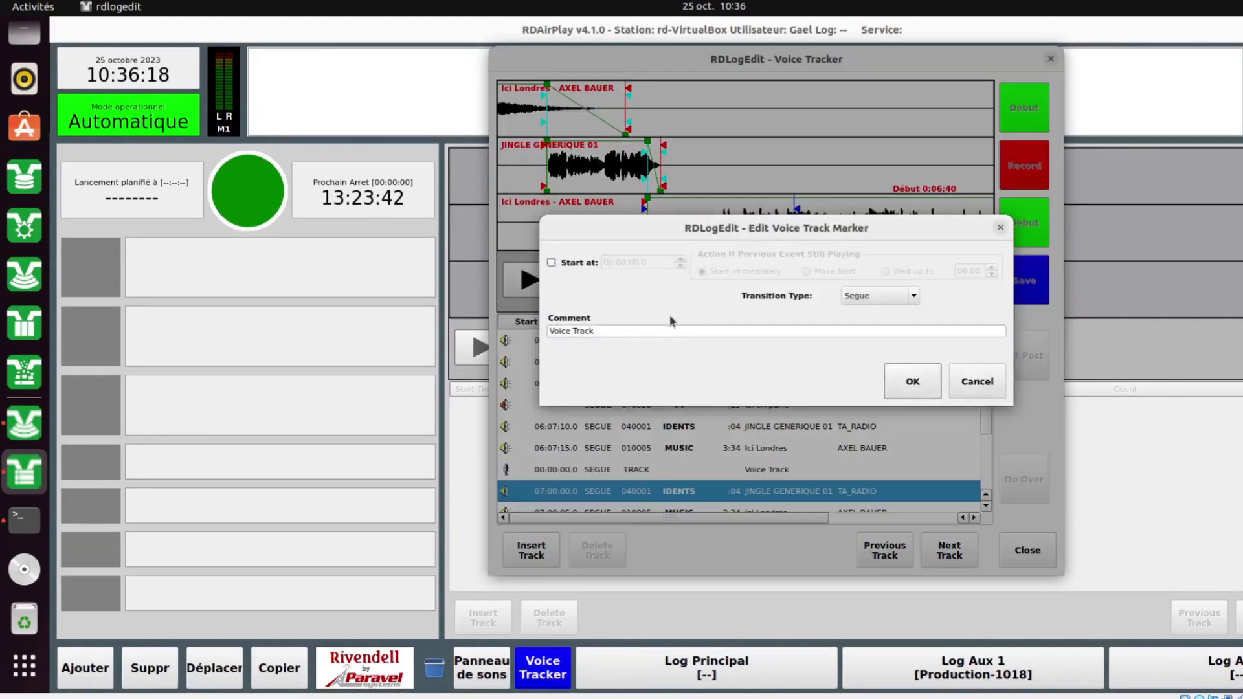
{"action": "left_click", "coordinate": [913, 381]}
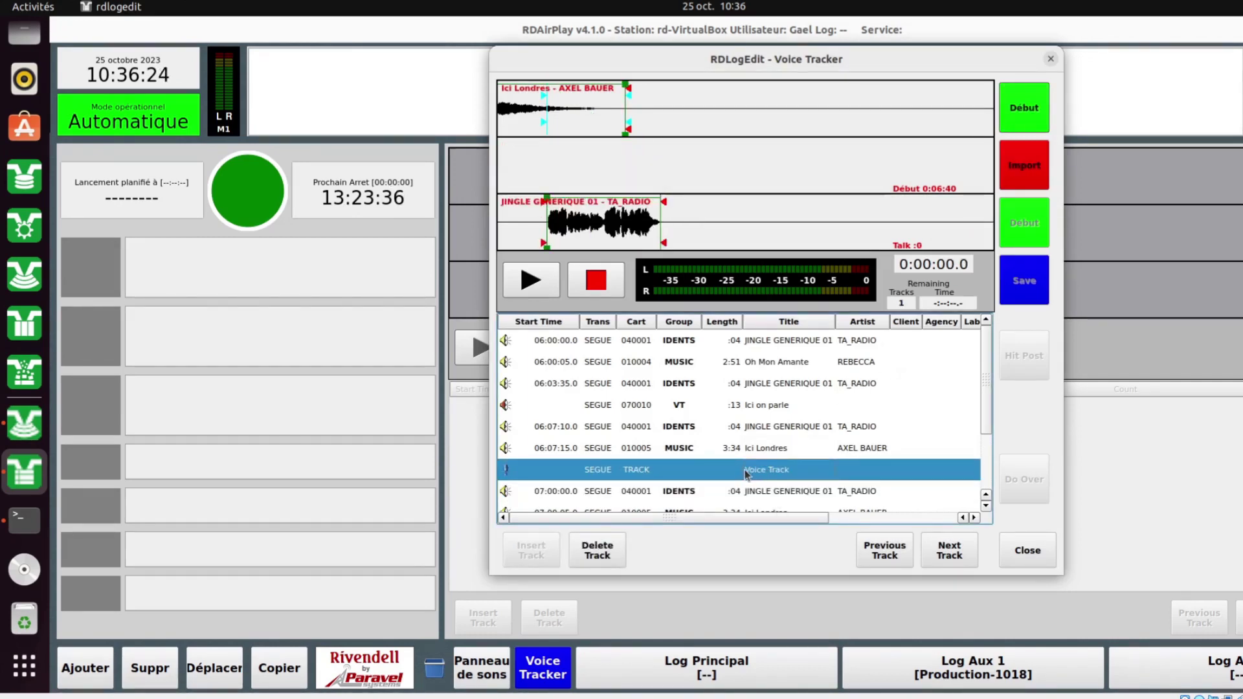
{"action": "left_click", "coordinate": [597, 550]}
{"action": "left_click", "coordinate": [663, 448]}
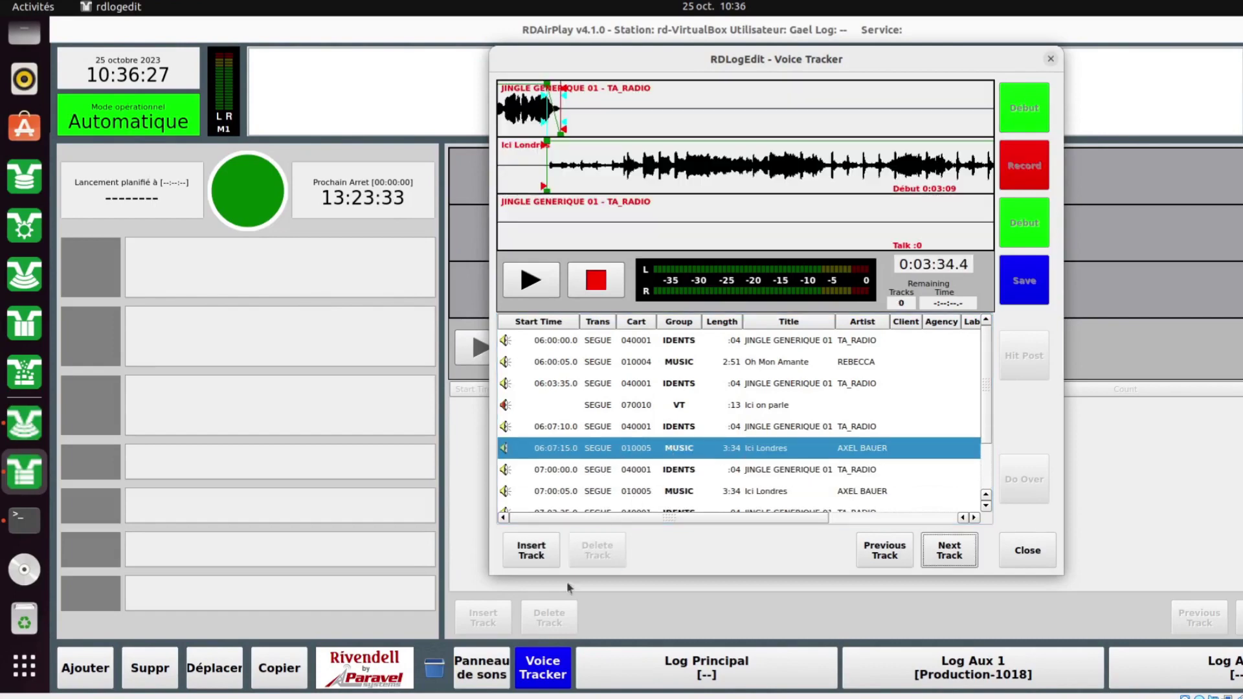
Insert a voice track with the default comment and Segue transition before the 06:07:15 Ici Londres song and delete it again.
{"action": "left_click", "coordinate": [525, 554]}
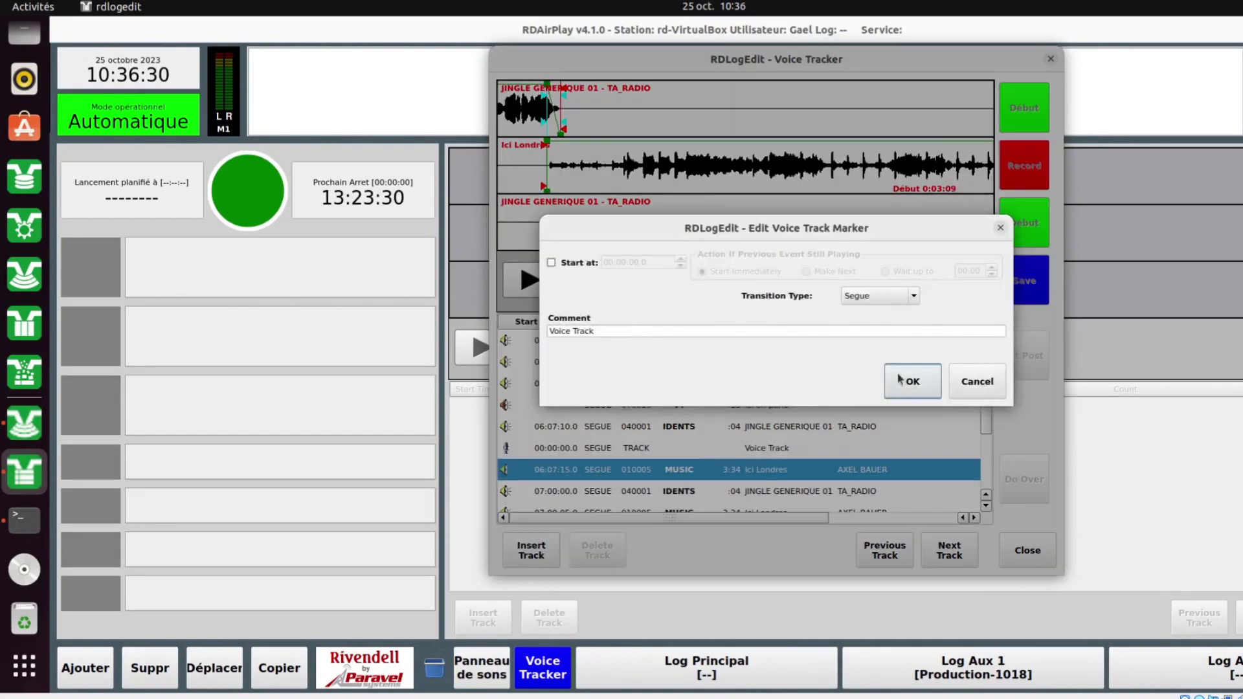
{"action": "left_click", "coordinate": [899, 379]}
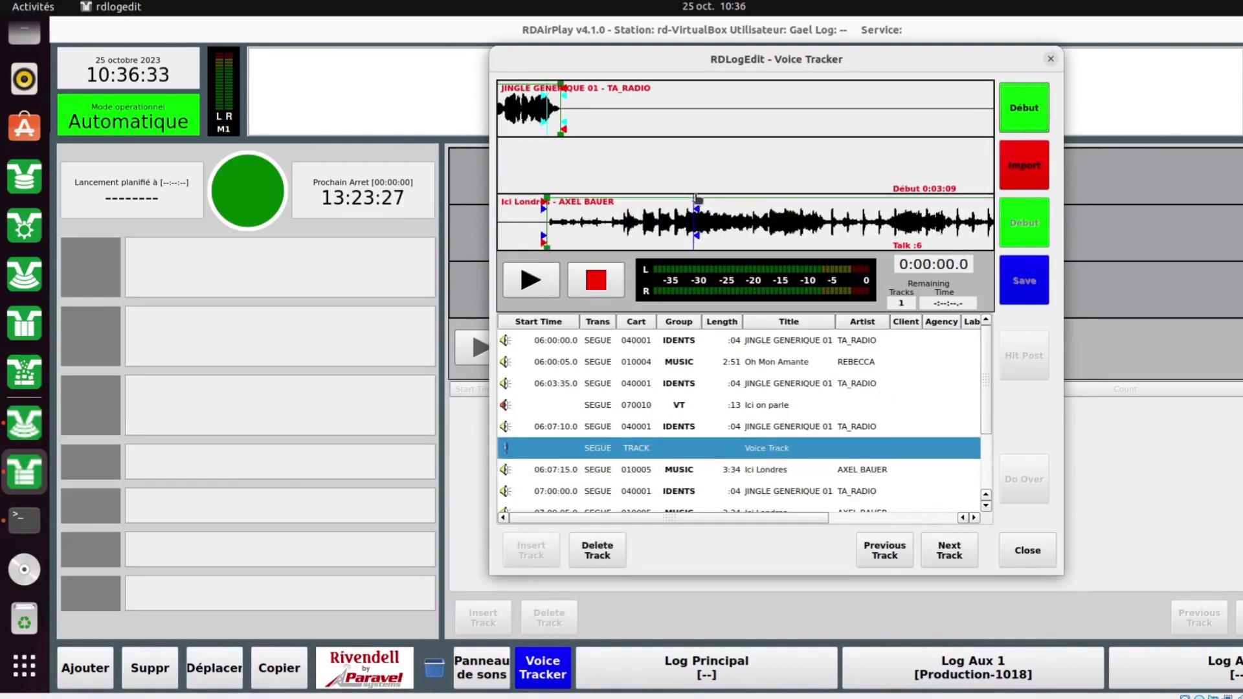
{"action": "left_click", "coordinate": [1036, 116]}
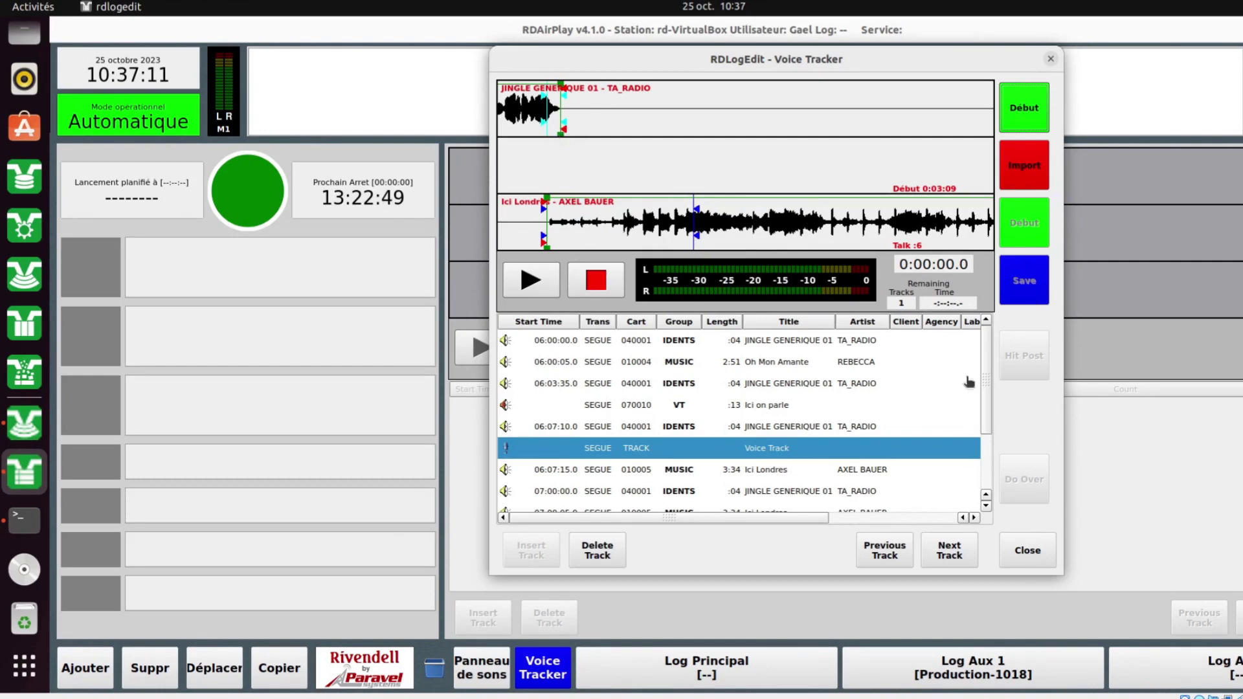
{"action": "left_click", "coordinate": [693, 407]}
{"action": "left_click", "coordinate": [659, 449]}
{"action": "left_click", "coordinate": [597, 551]}
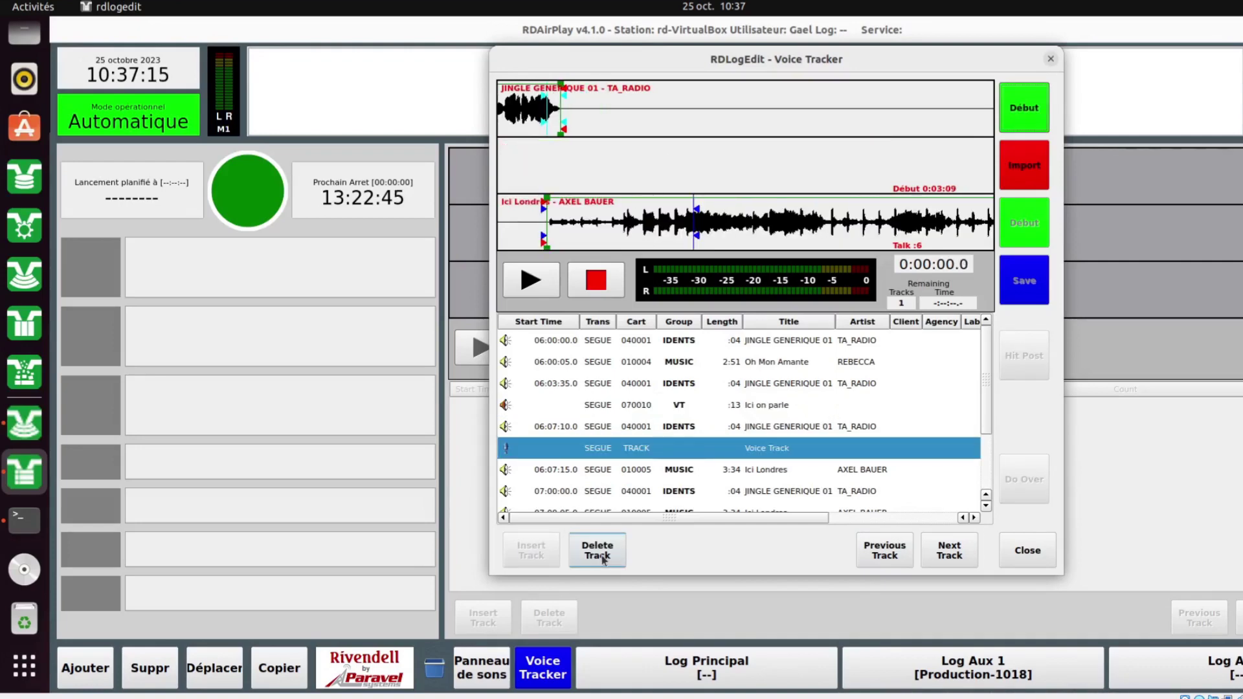
Review the "Ici on parle" track in the Voice Tracker and close both the Voice Tracker and RDLogEdit.
{"action": "left_click", "coordinate": [653, 402]}
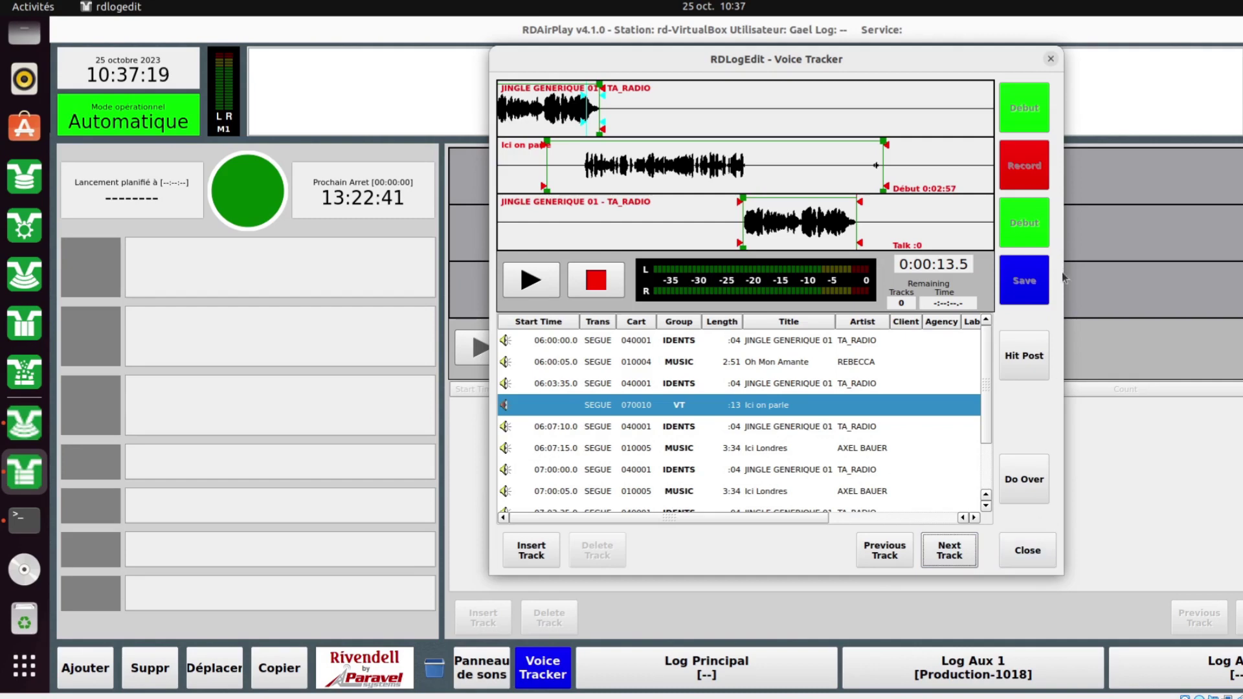
{"action": "left_click", "coordinate": [1026, 547]}
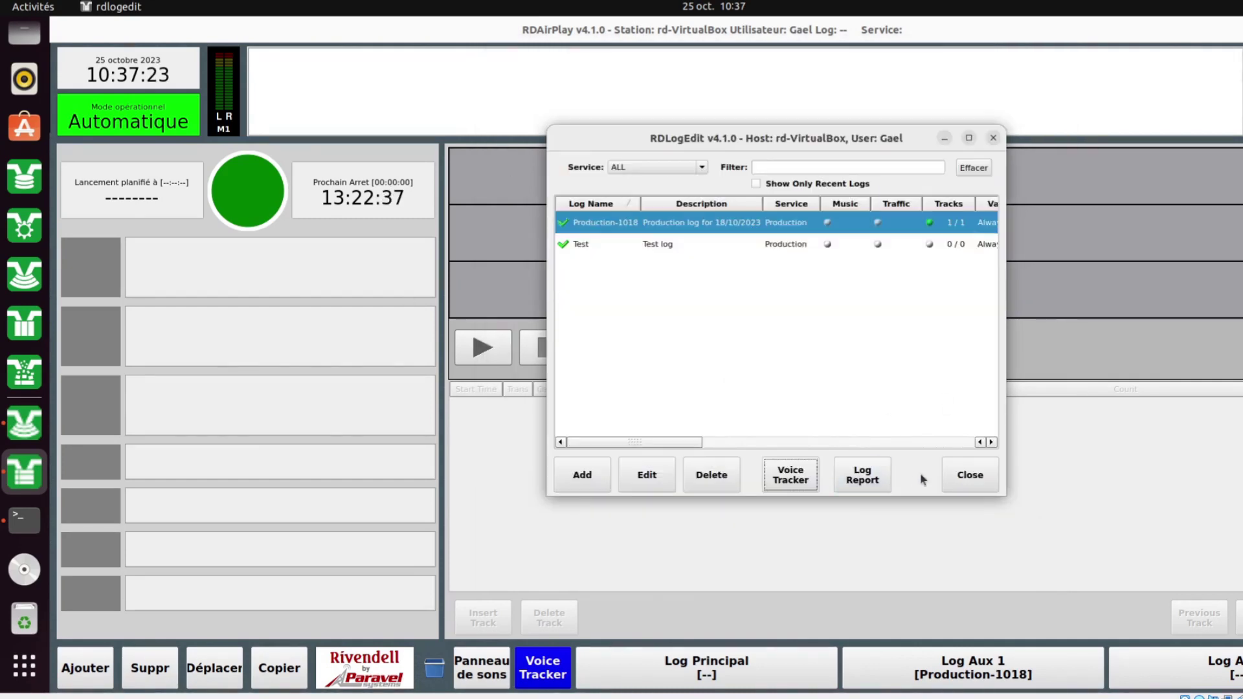
{"action": "left_click", "coordinate": [976, 475]}
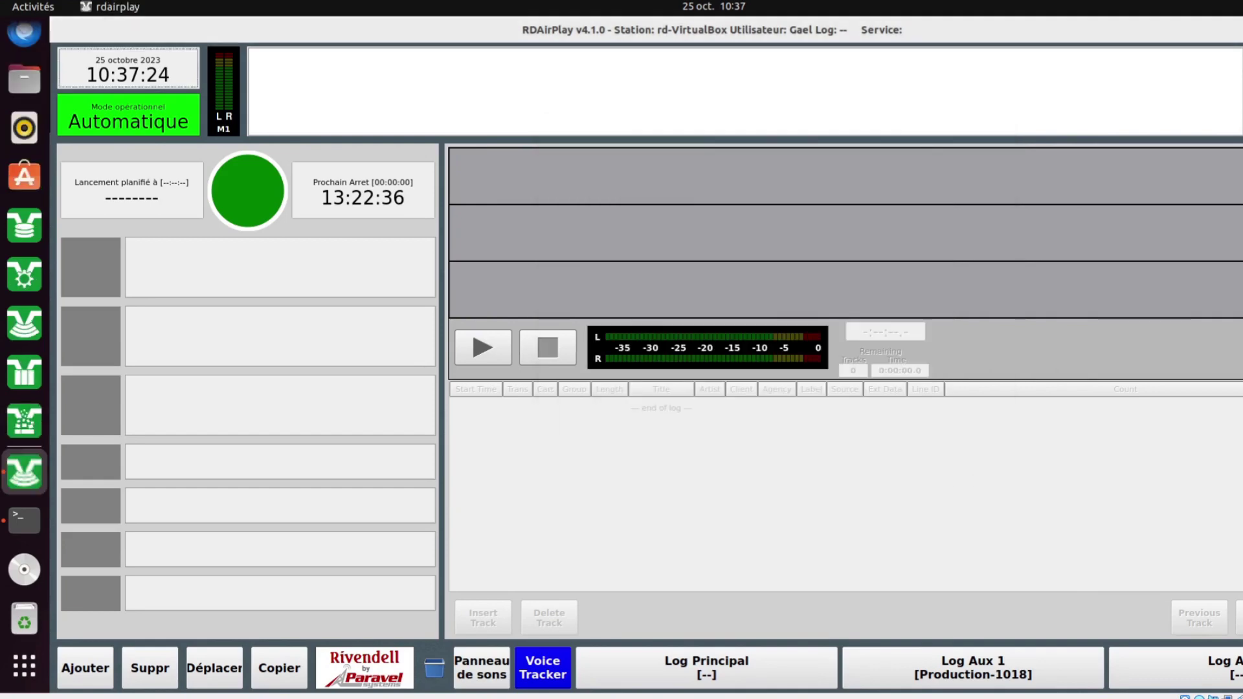
Refresh the Production-1018 log in Log Aux 1 of RDAirPlay and select the "Ici on parle" voice track.
{"action": "left_click", "coordinate": [915, 665]}
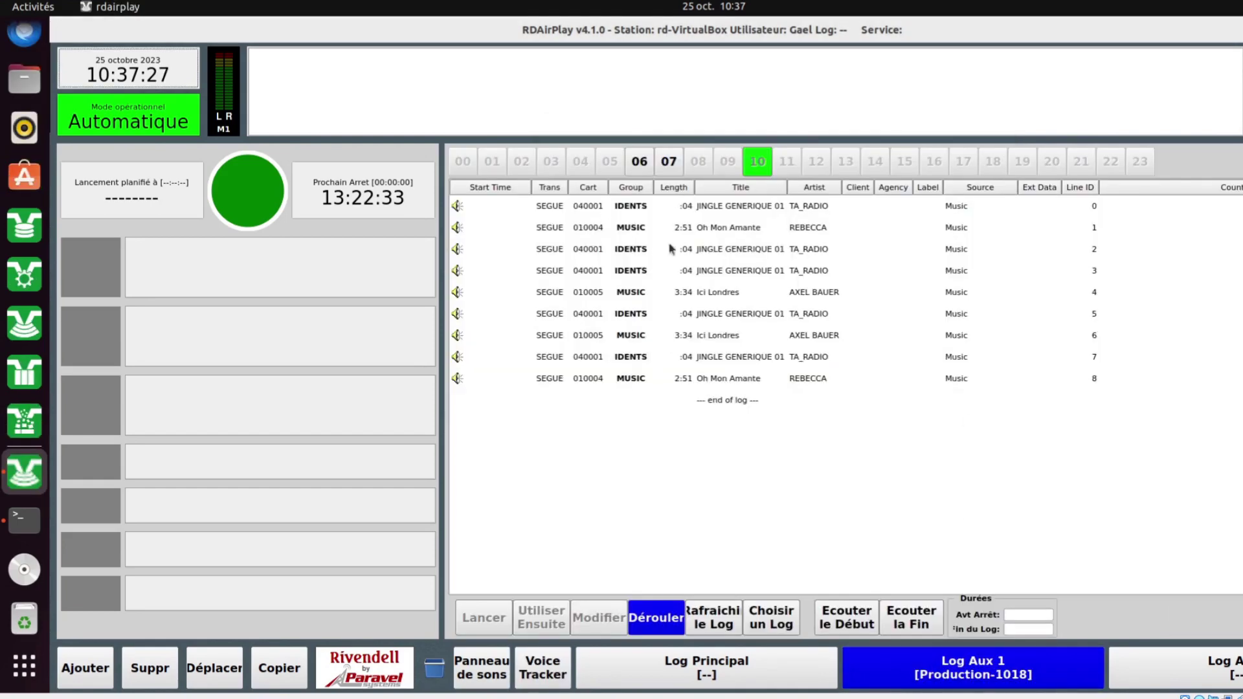
{"action": "left_click", "coordinate": [713, 626]}
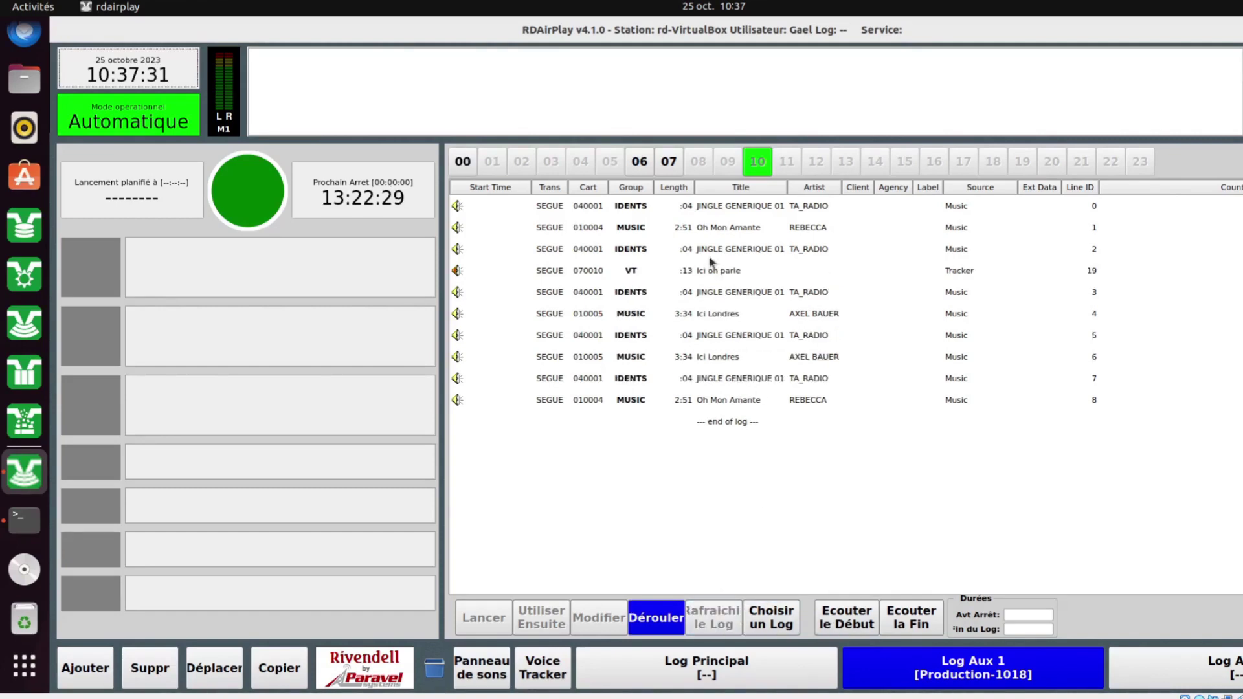
{"action": "left_click", "coordinate": [701, 275]}
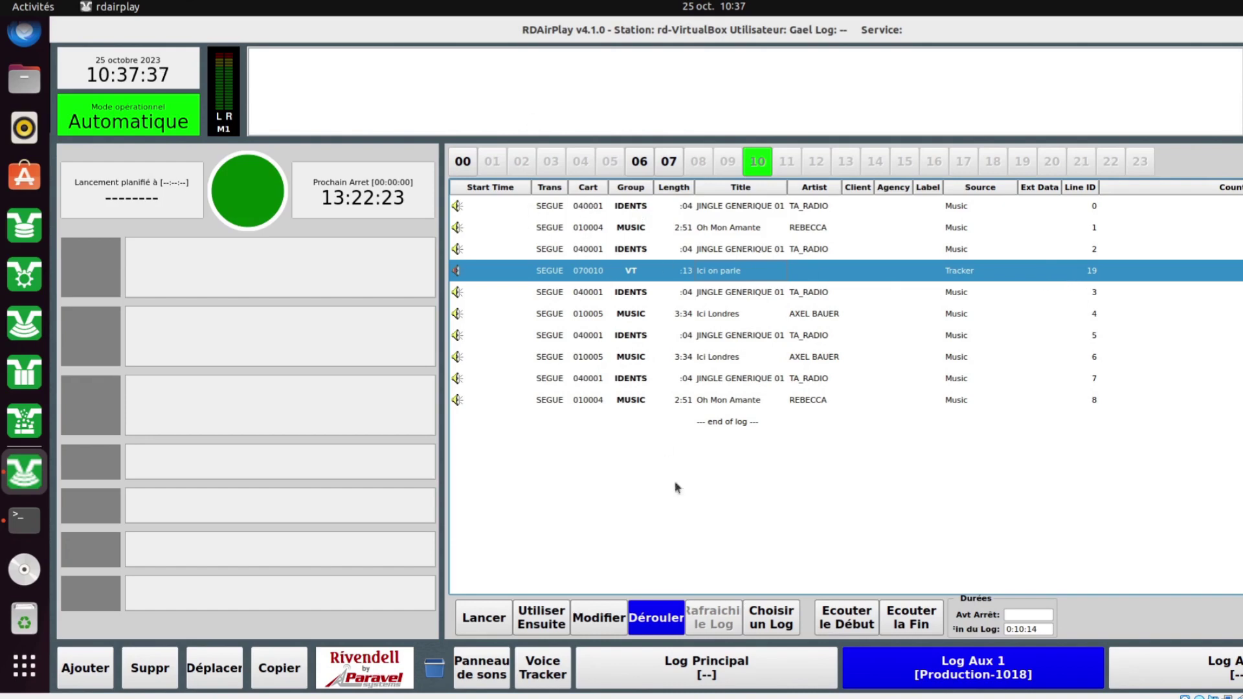
Load the Production-1018 log into the main log (Log Principal).
{"action": "left_click", "coordinate": [724, 668]}
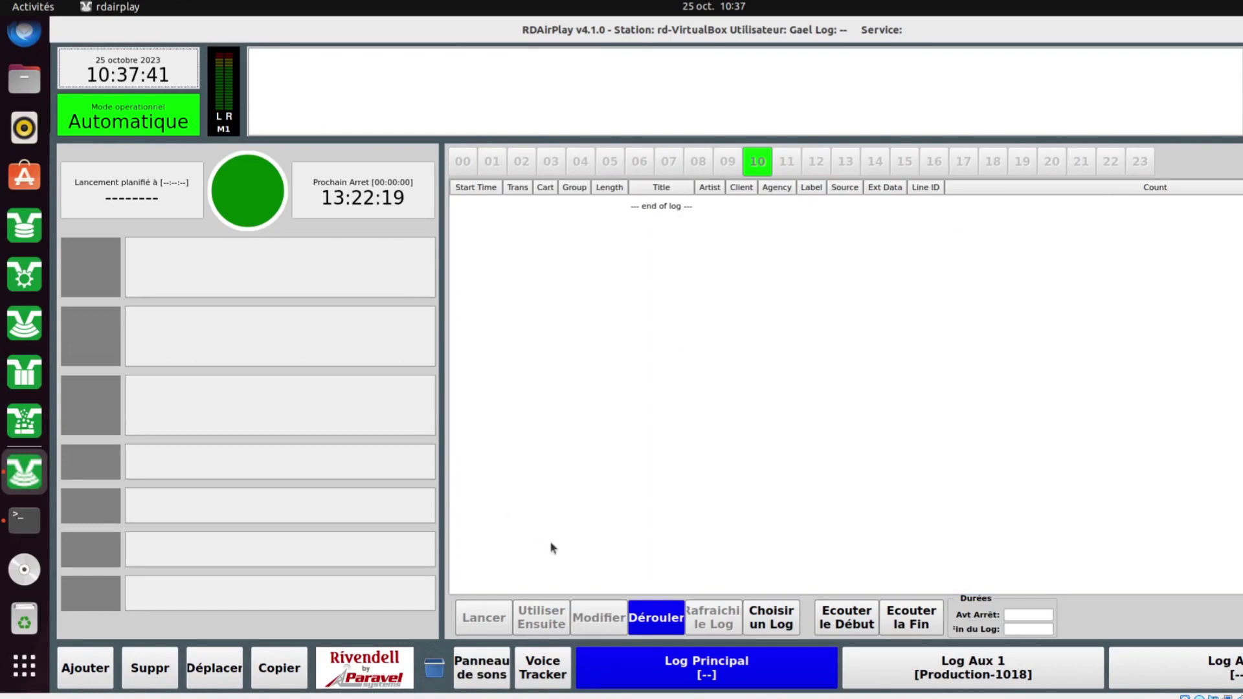
{"action": "left_click", "coordinate": [753, 607]}
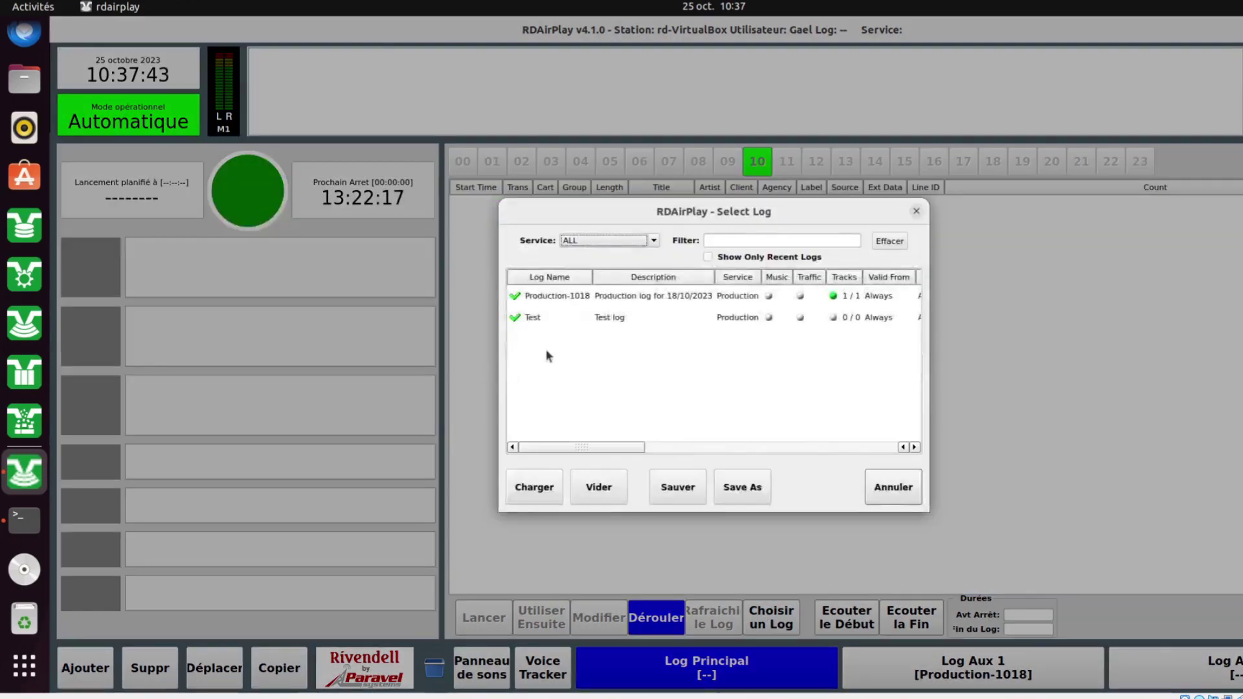
{"action": "left_click", "coordinate": [580, 301]}
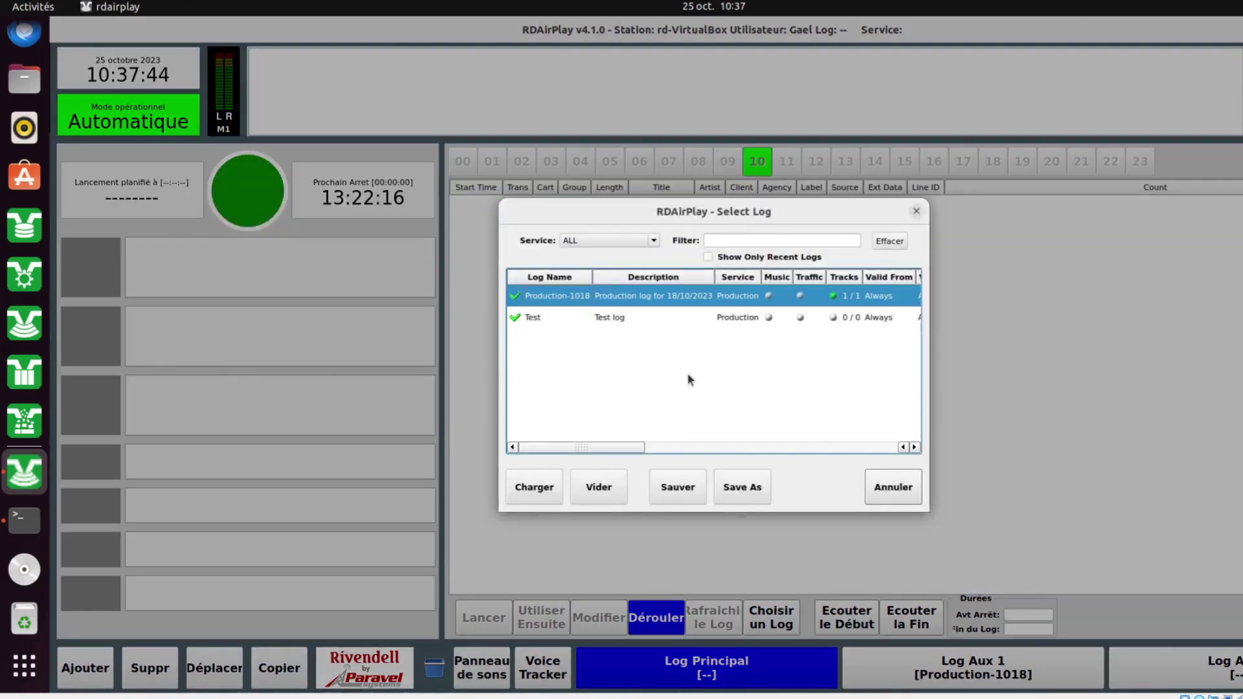
{"action": "left_click", "coordinate": [528, 494]}
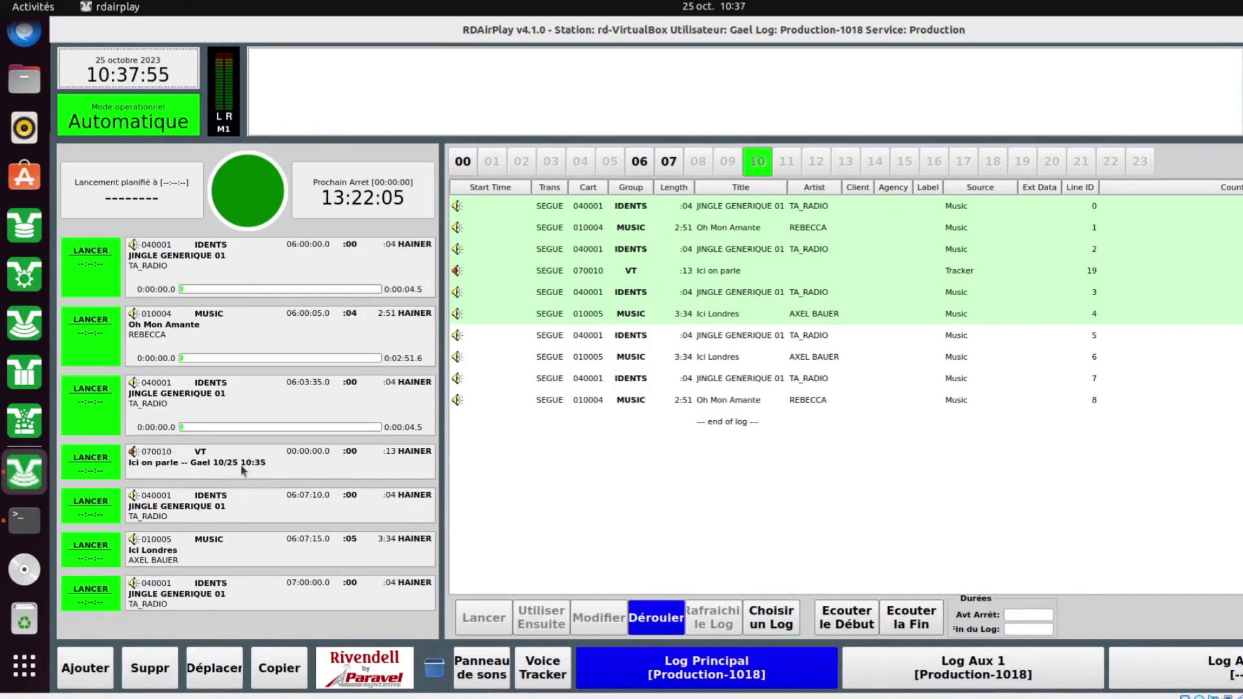
Play the main log from the jingle before the "Ici on parle" voice track and pause during the following Ici Londres song.
{"action": "left_click", "coordinate": [101, 424]}
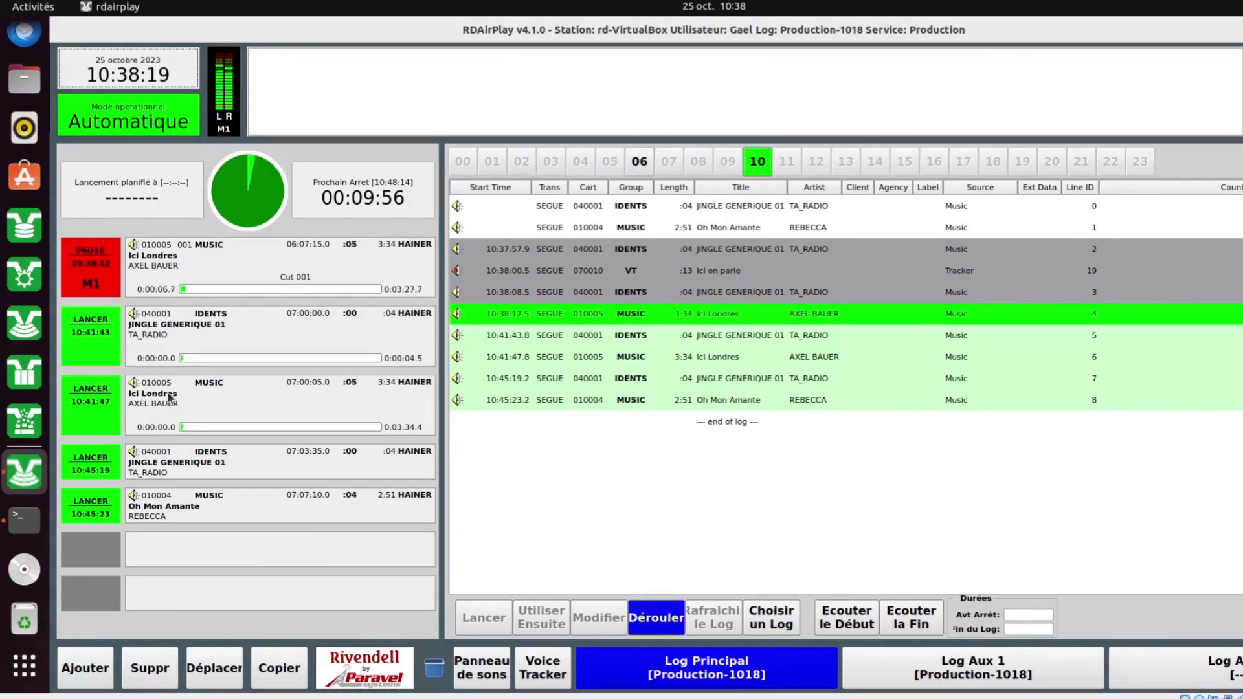
{"action": "left_click", "coordinate": [96, 259]}
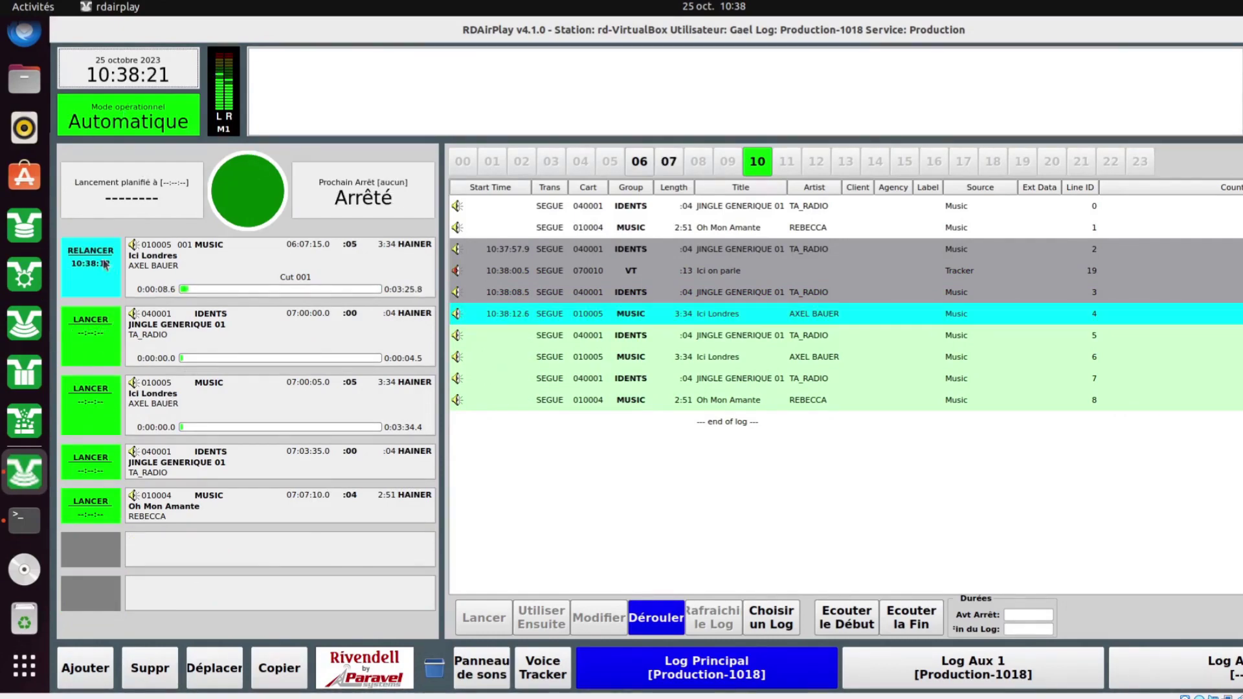